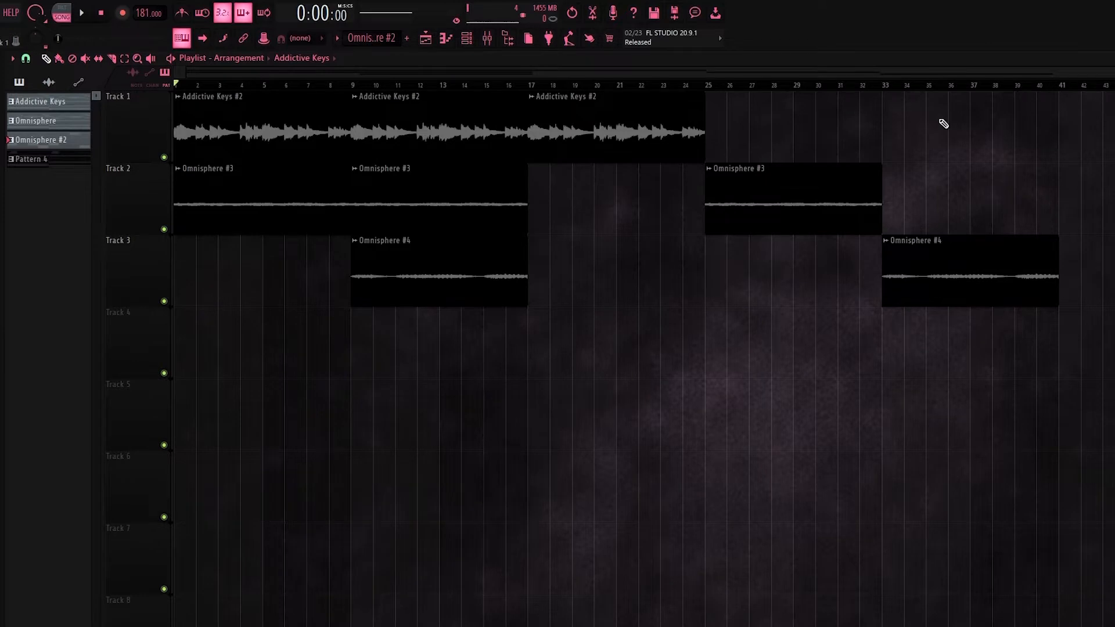
Play back a section of the playlist arrangement to hear the Addictive Keys and Omnisphere clips.
{"action": "left_click_drag", "start_coordinate": [367, 85], "coordinate": [669, 103]}
{"action": "key", "text": "space"}
{"action": "key", "text": "space"}
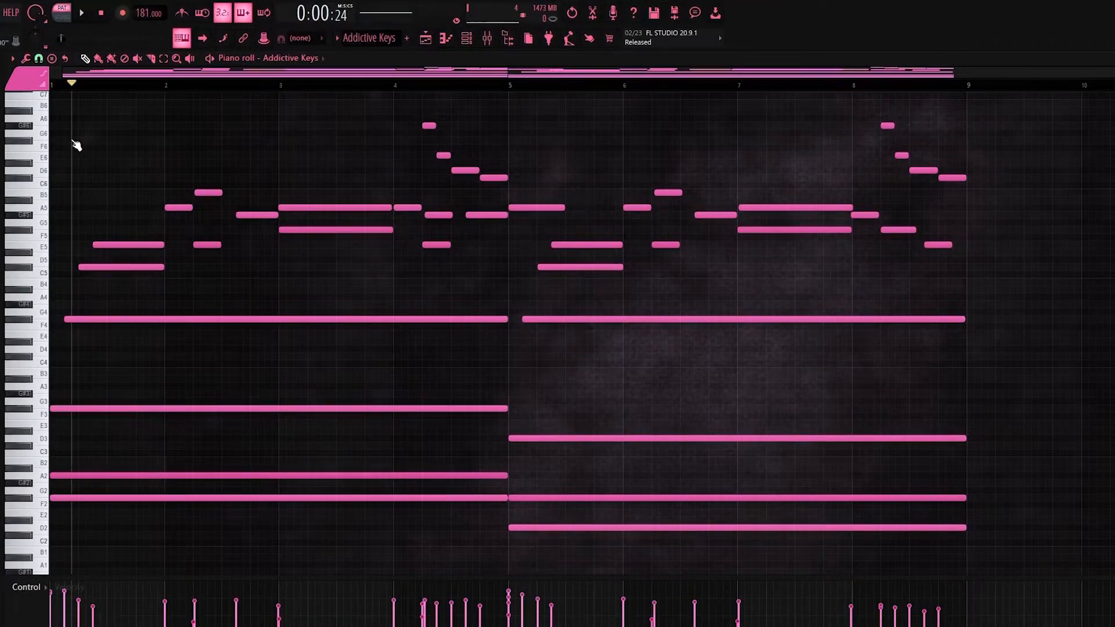
Switch the piano roll to Pattern 4 and play back its chord notes.
{"action": "scroll", "coordinate": [367, 40], "scroll_direction": "down", "scroll_amount": 1}
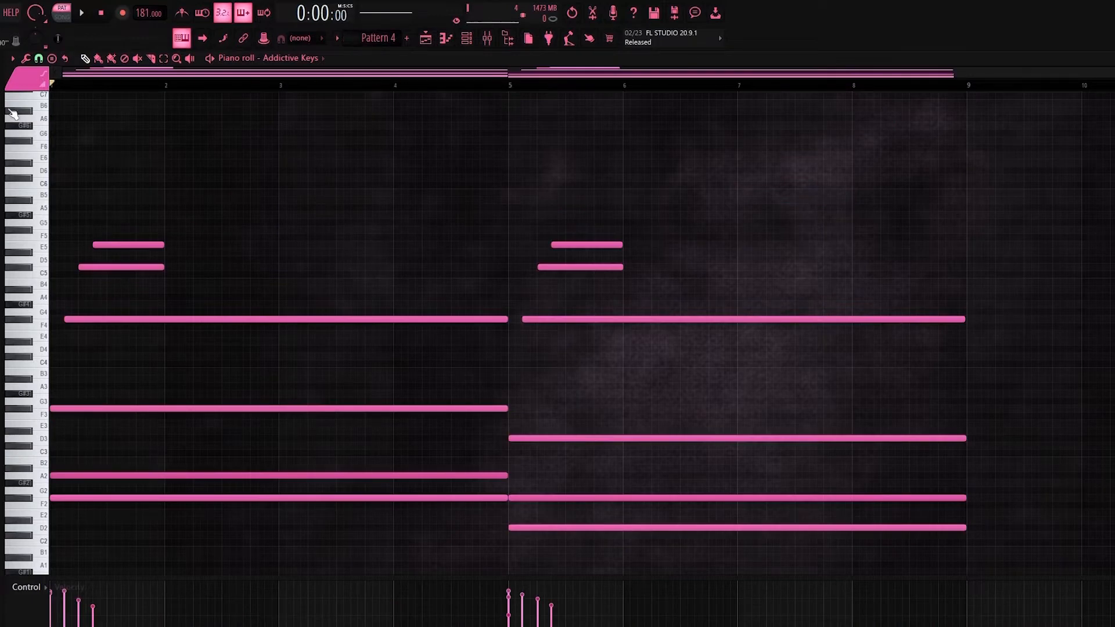
{"action": "scroll", "coordinate": [433, 169], "scroll_direction": "down", "scroll_amount": 2}
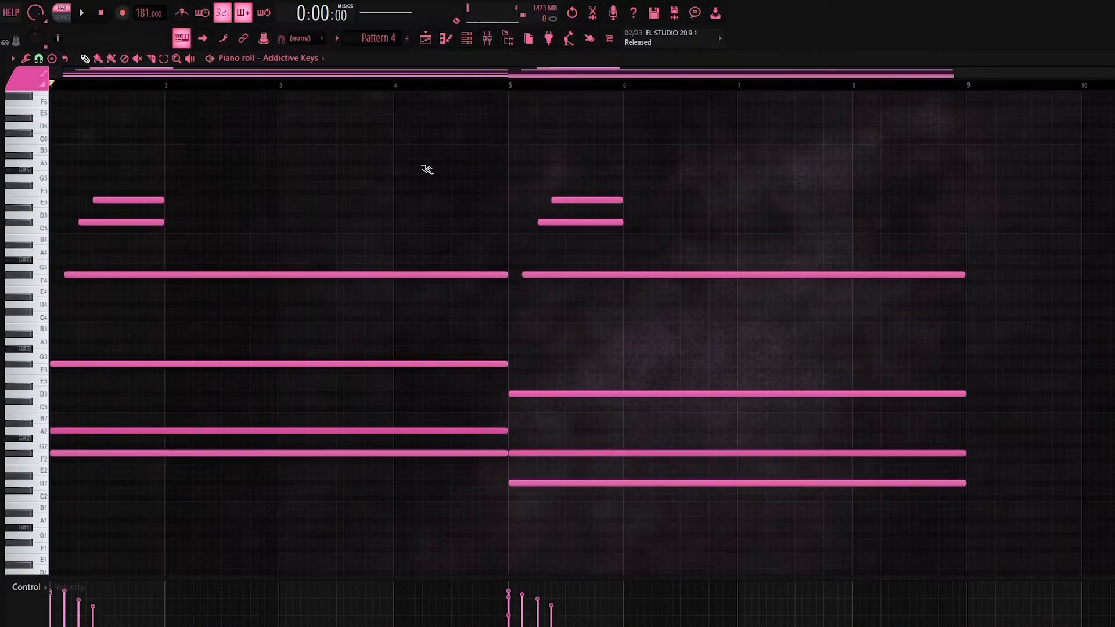
{"action": "scroll", "coordinate": [250, 127], "scroll_direction": "up", "scroll_amount": 1}
{"action": "key", "text": "space"}
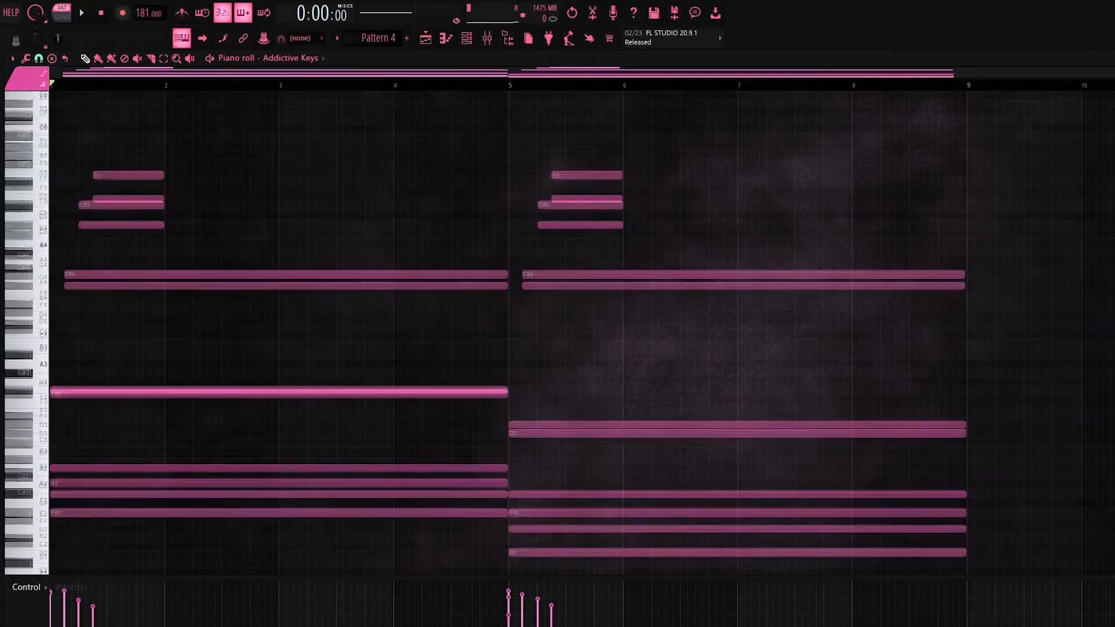
Set the piano roll's scale helper to the root note F#.
{"action": "scroll", "coordinate": [455, 169], "scroll_direction": "down", "scroll_amount": 2}
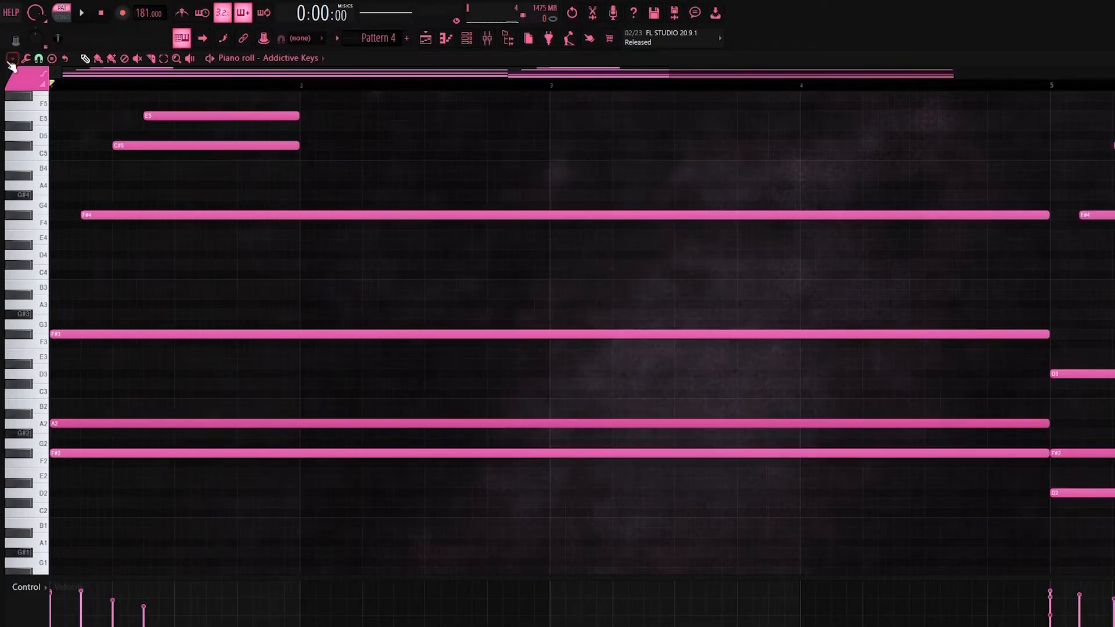
{"action": "left_click", "coordinate": [11, 59]}
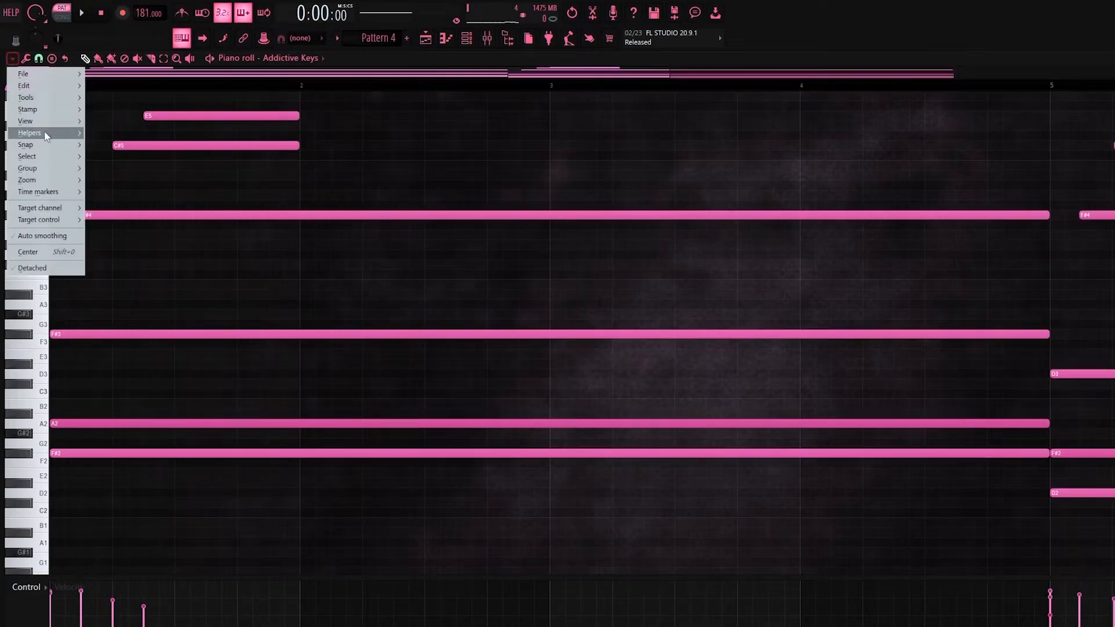
{"action": "mouse_move", "coordinate": [45, 133]}
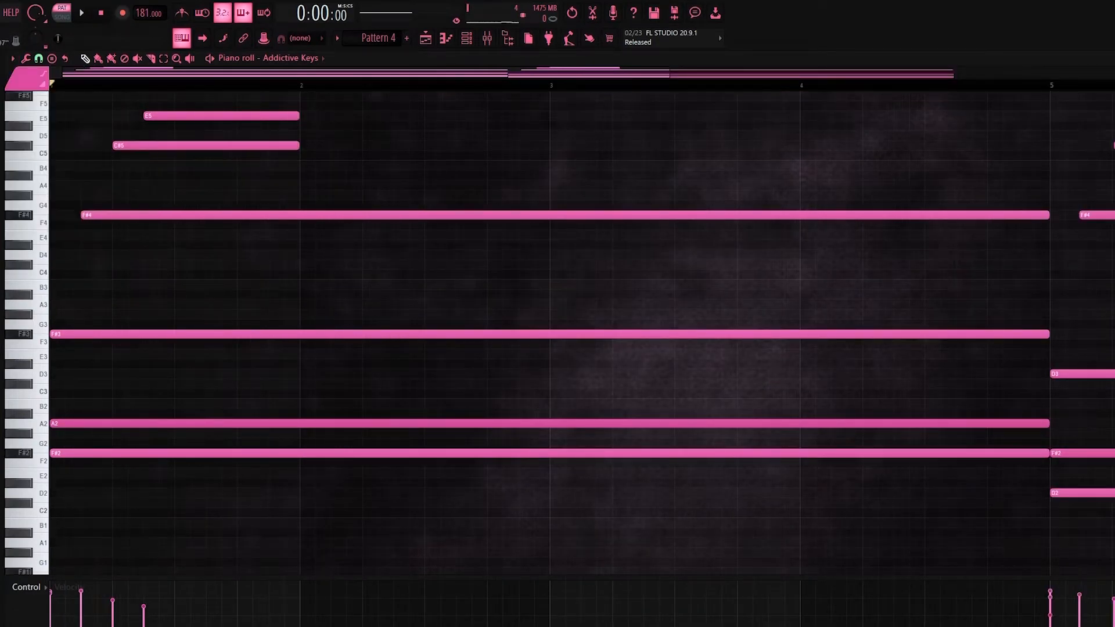
Audition the F#2 and F#3 notes of the first chord.
{"action": "scroll", "coordinate": [1013, 174], "scroll_direction": "up", "scroll_amount": 3}
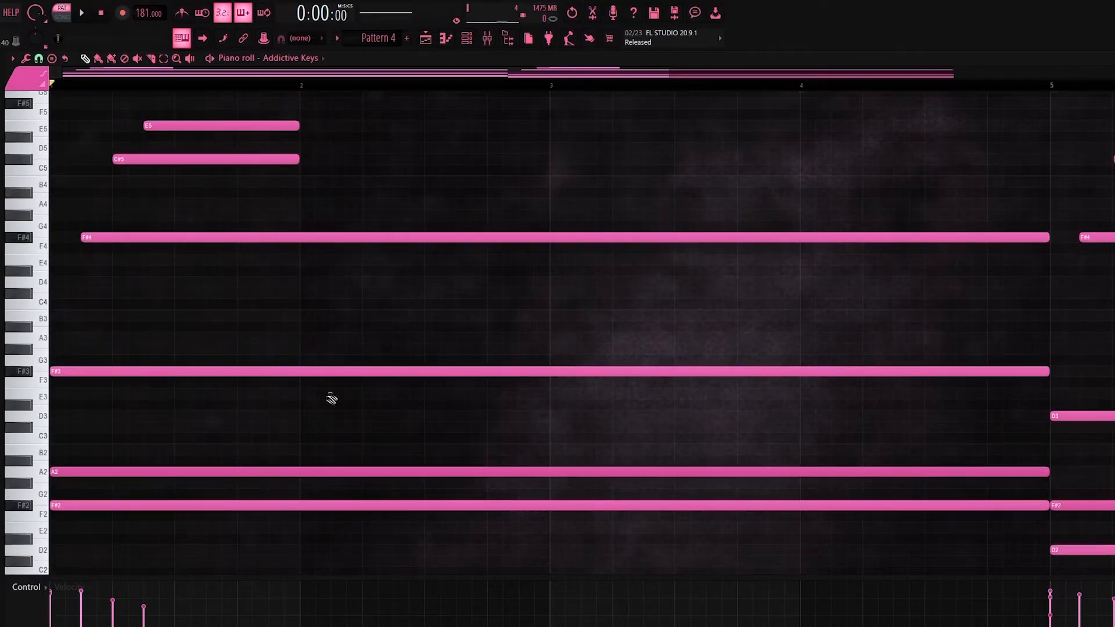
{"action": "left_click", "coordinate": [98, 507]}
{"action": "left_click", "coordinate": [117, 509]}
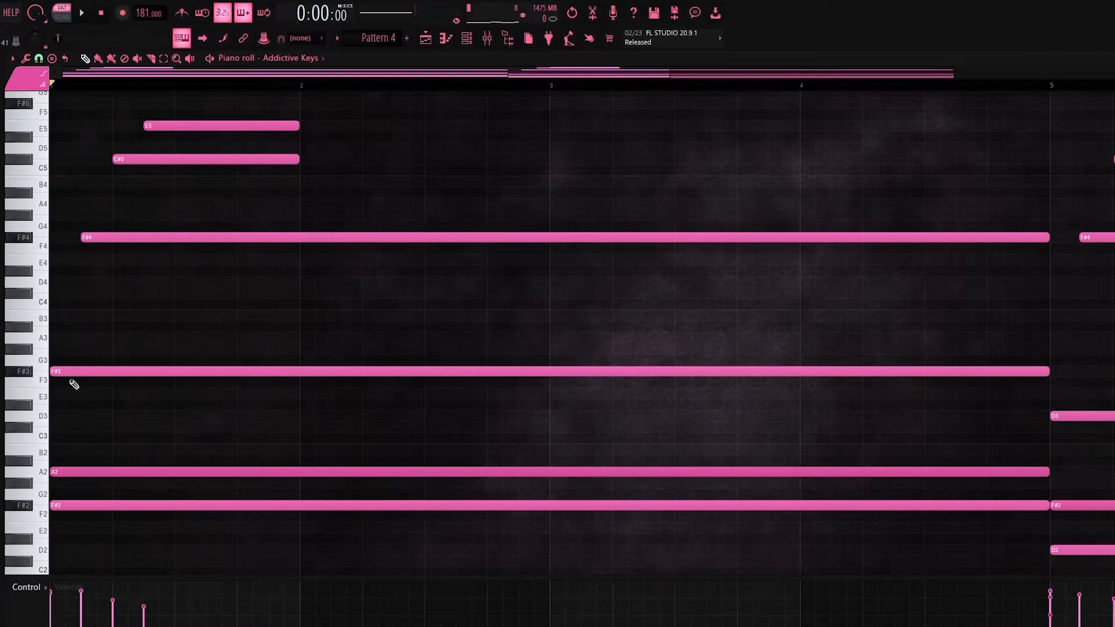
{"action": "left_click", "coordinate": [67, 372]}
{"action": "scroll", "coordinate": [646, 156], "scroll_direction": "up", "scroll_amount": 1}
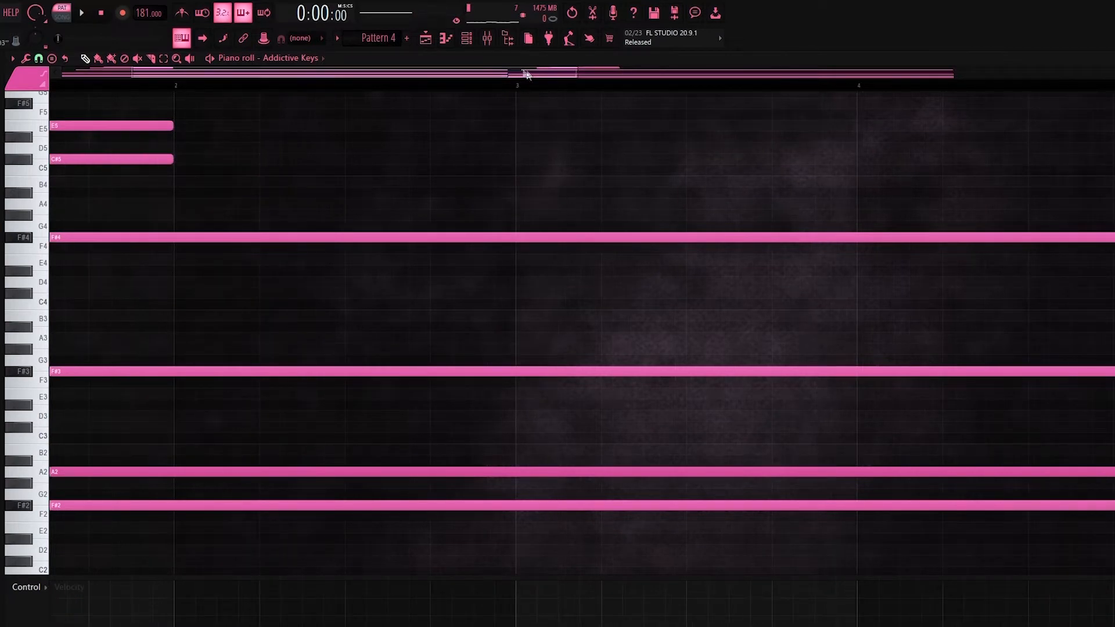
Compare the first chord's C#5 note with its pitch two octaves lower, restore the original octave and deselect the note.
{"action": "left_click_drag", "start_coordinate": [528, 75], "coordinate": [432, 76]}
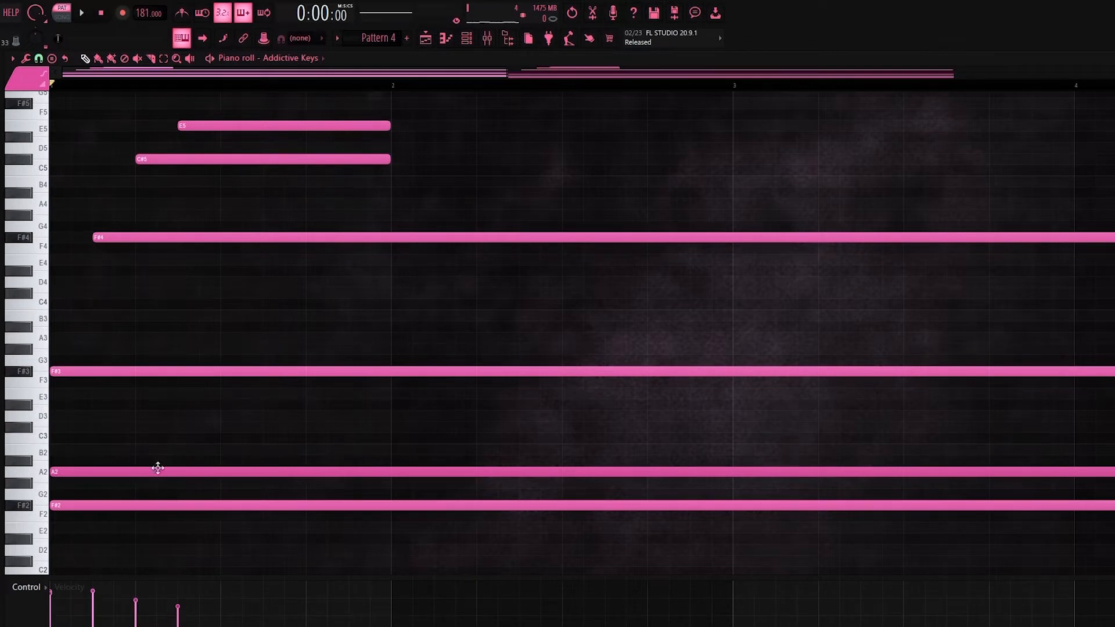
{"action": "left_click", "coordinate": [194, 159]}
{"action": "key", "text": "ctrl+Down"}
{"action": "key", "text": "ctrl+Down"}
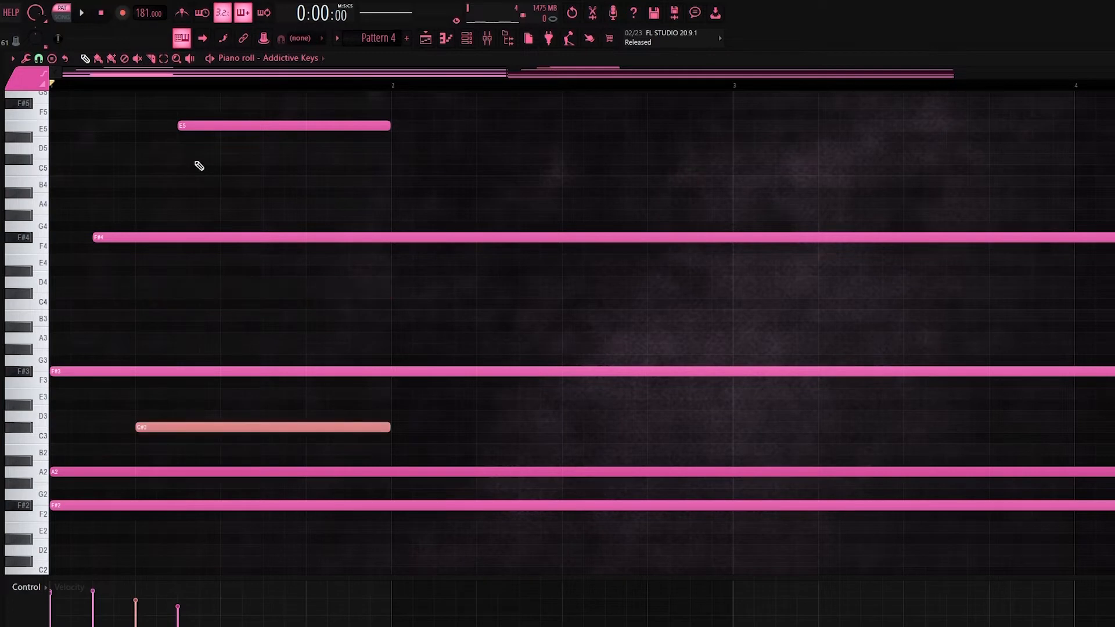
{"action": "key", "text": "ctrl+Up"}
{"action": "key", "text": "ctrl+Up"}
{"action": "key", "text": "ctrl+Down"}
{"action": "key", "text": "ctrl+Down"}
{"action": "key", "text": "ctrl+Up"}
{"action": "key", "text": "ctrl+Up"}
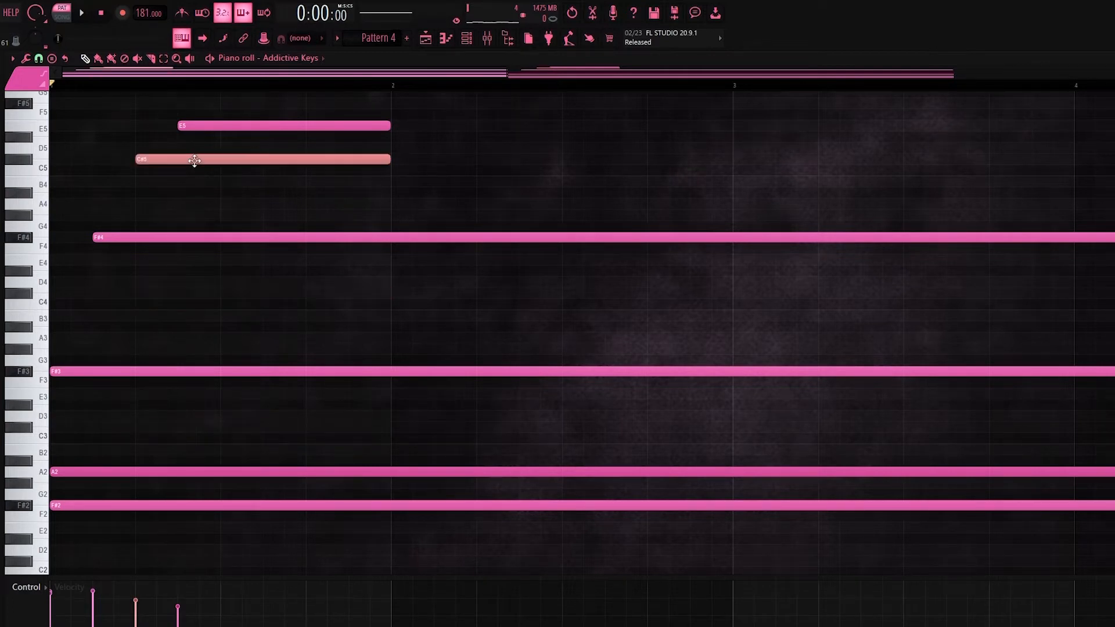
{"action": "left_click", "coordinate": [473, 179]}
{"action": "right_click", "coordinate": [487, 170]}
{"action": "left_click", "coordinate": [308, 159]}
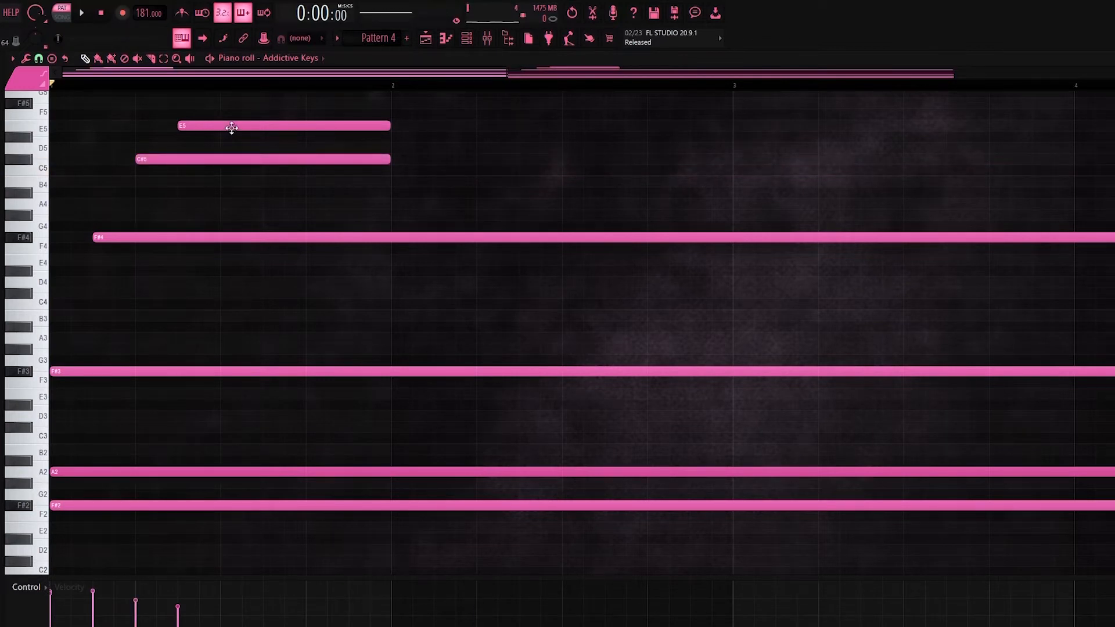
Examine both chords across bars 1 to 8 and audition the second chord's D2 and D3 notes.
{"action": "scroll", "coordinate": [470, 199], "scroll_direction": "up", "scroll_amount": 1}
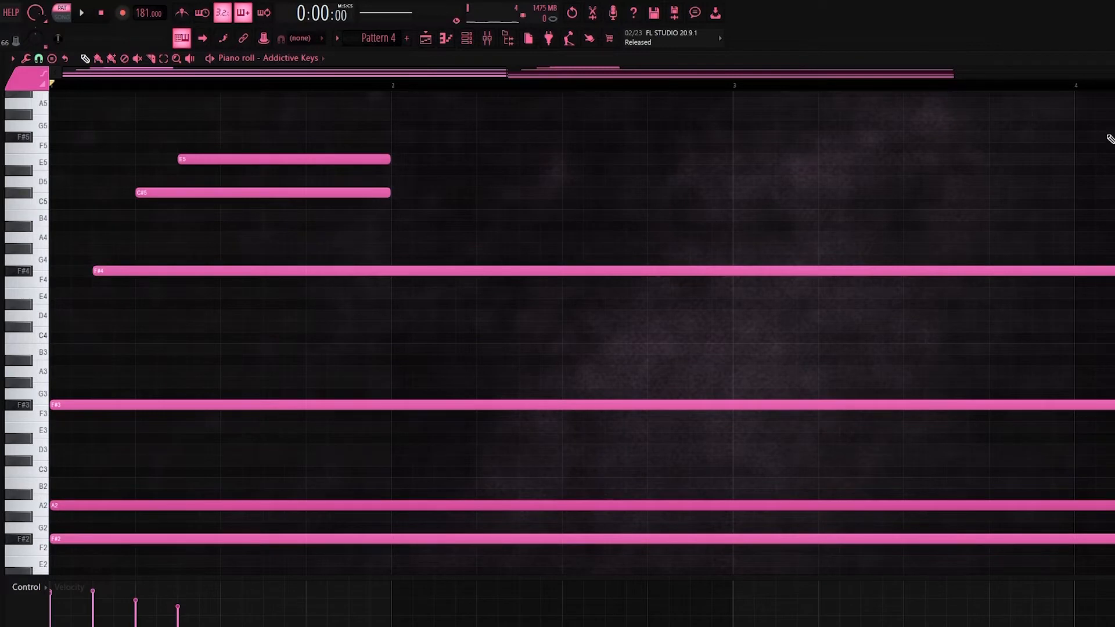
{"action": "scroll", "coordinate": [1075, 154], "scroll_direction": "down", "scroll_amount": 3}
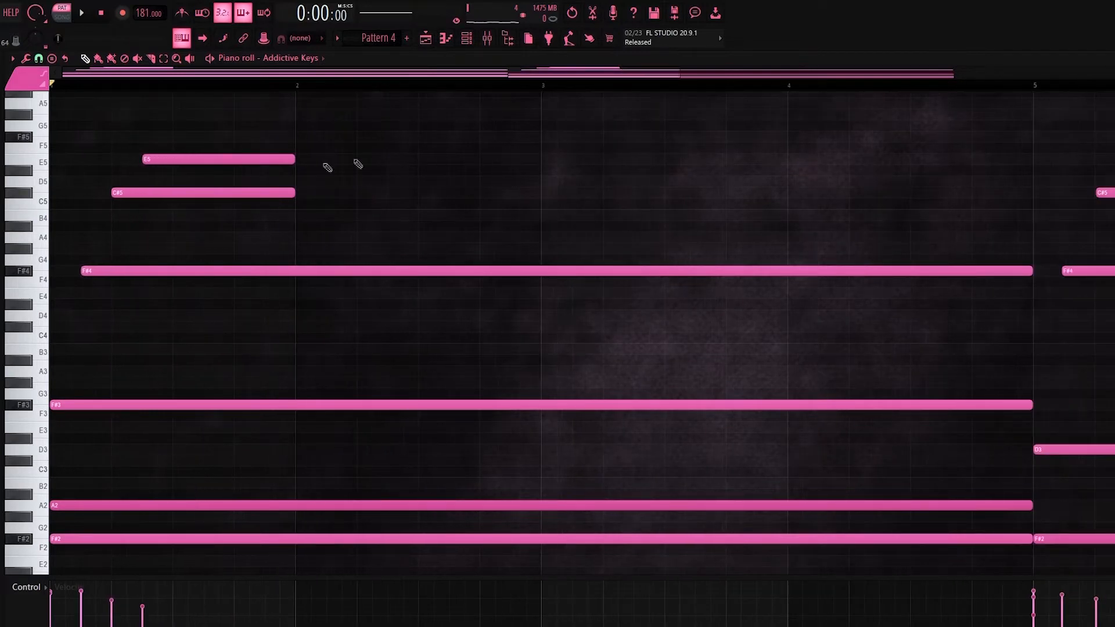
{"action": "scroll", "coordinate": [357, 168], "scroll_direction": "down", "scroll_amount": 2}
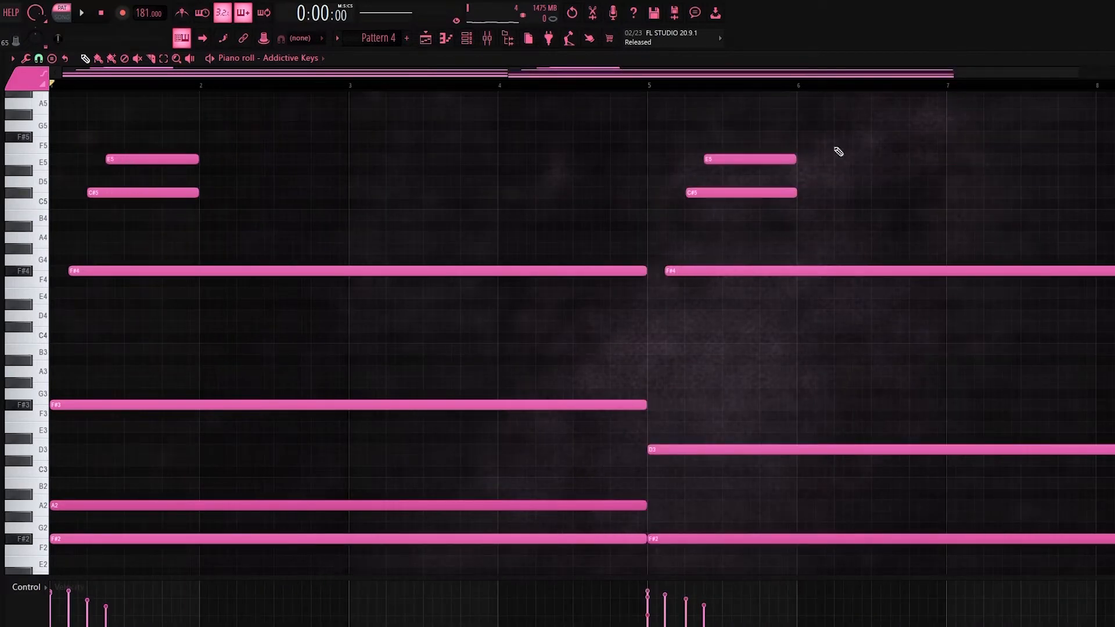
{"action": "scroll", "coordinate": [919, 199], "scroll_direction": "down", "scroll_amount": 2}
{"action": "scroll", "coordinate": [931, 192], "scroll_direction": "down", "scroll_amount": 2}
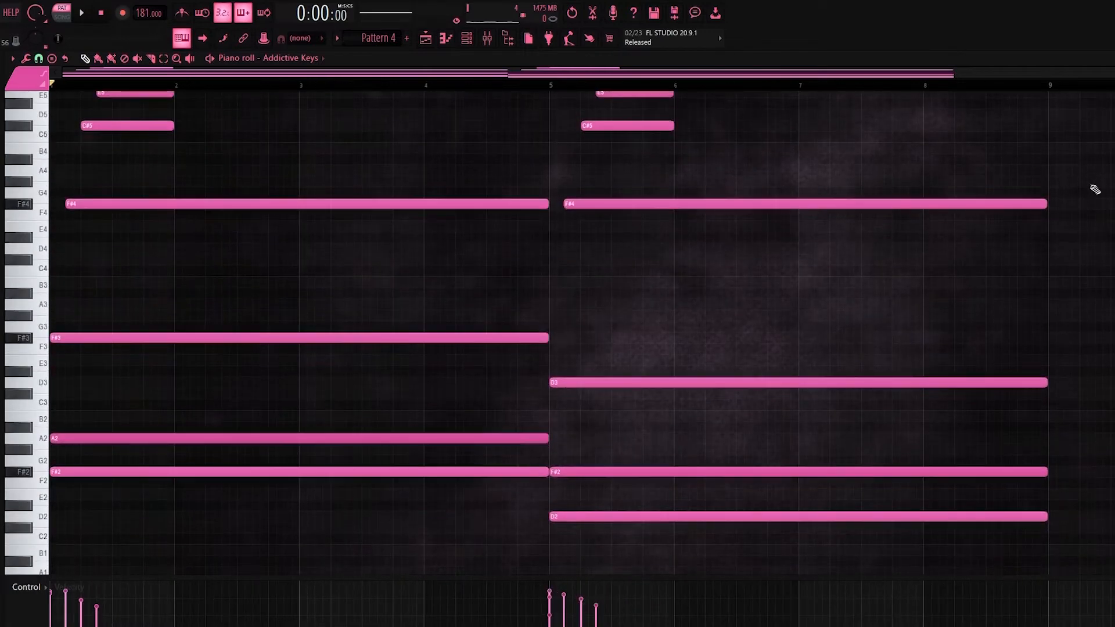
{"action": "left_click", "coordinate": [563, 515]}
{"action": "left_click", "coordinate": [604, 382]}
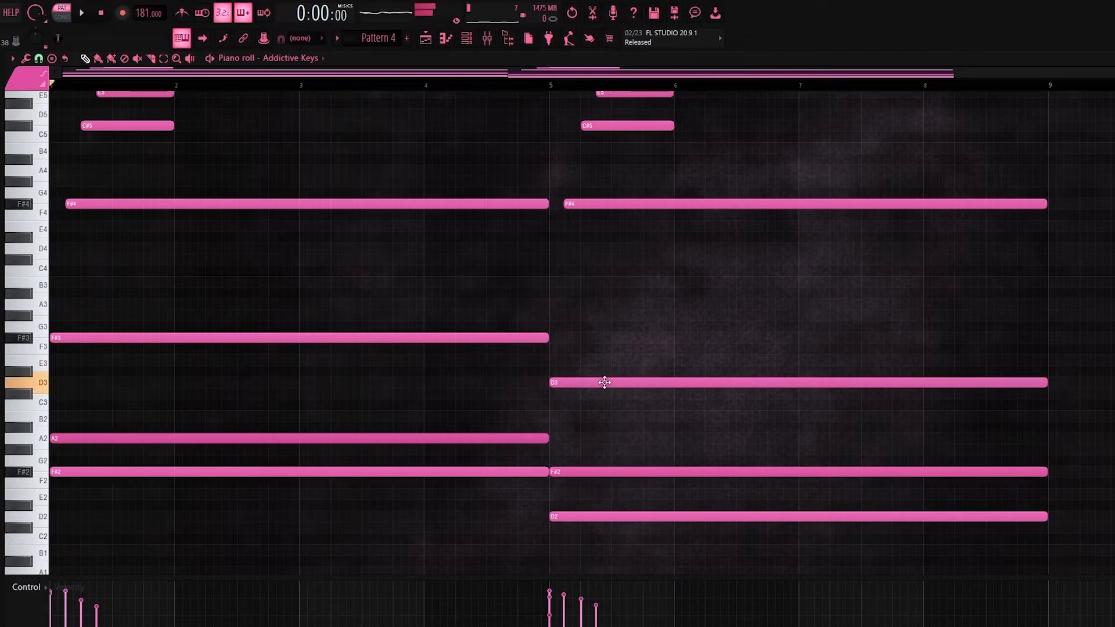
{"action": "scroll", "coordinate": [615, 338], "scroll_direction": "up", "scroll_amount": 4}
{"action": "scroll", "coordinate": [855, 232], "scroll_direction": "down", "scroll_amount": 2}
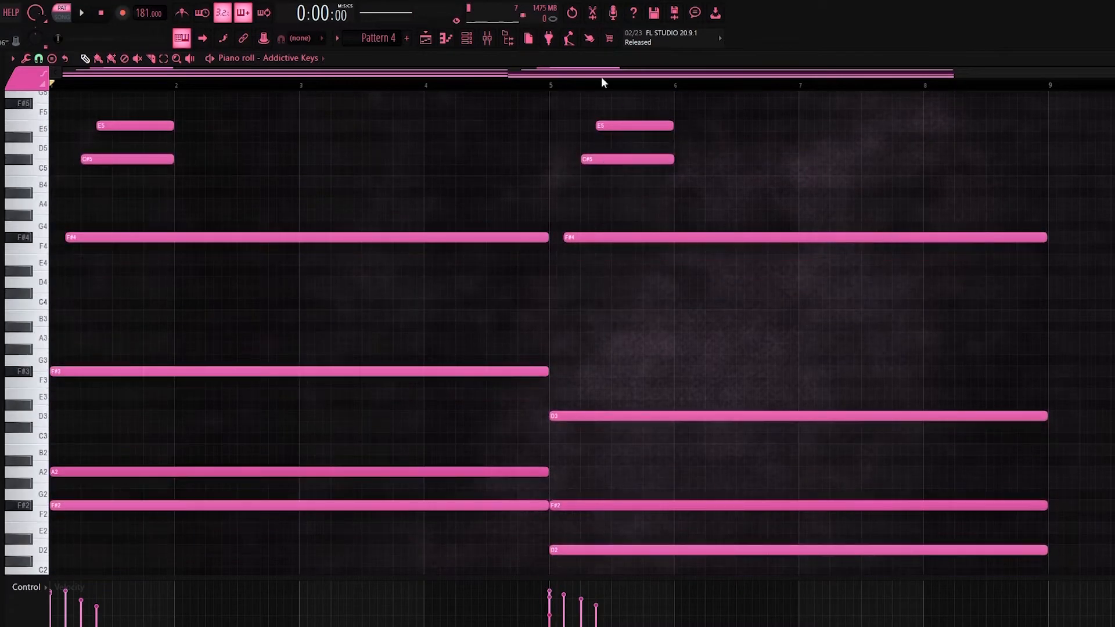
Switch to the Addictive Keys pattern and examine the melody above the first chord, marking its notes from bar 2 to bar 5.
{"action": "scroll", "coordinate": [582, 336], "scroll_direction": "down", "scroll_amount": 2}
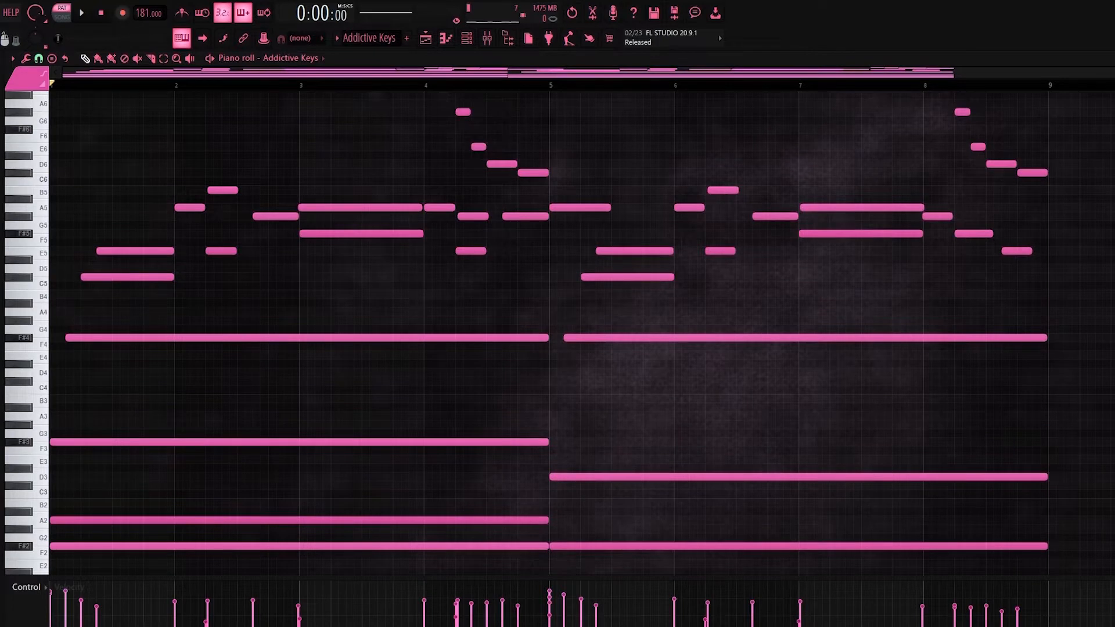
{"action": "scroll", "coordinate": [582, 332], "scroll_direction": "down", "scroll_amount": 1}
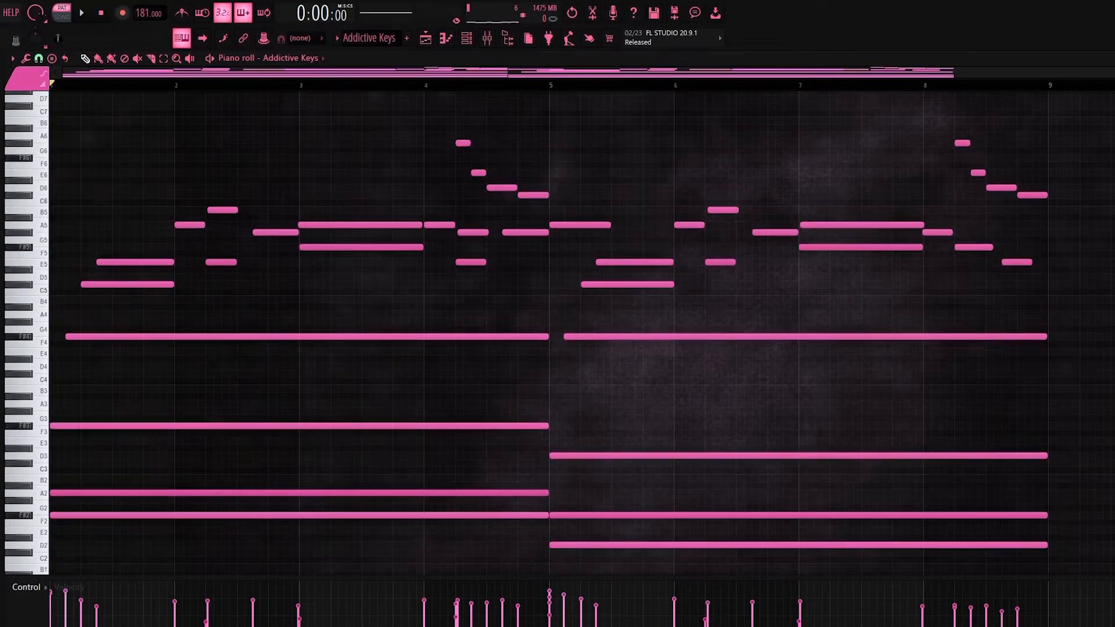
{"action": "left_click", "coordinate": [177, 87]}
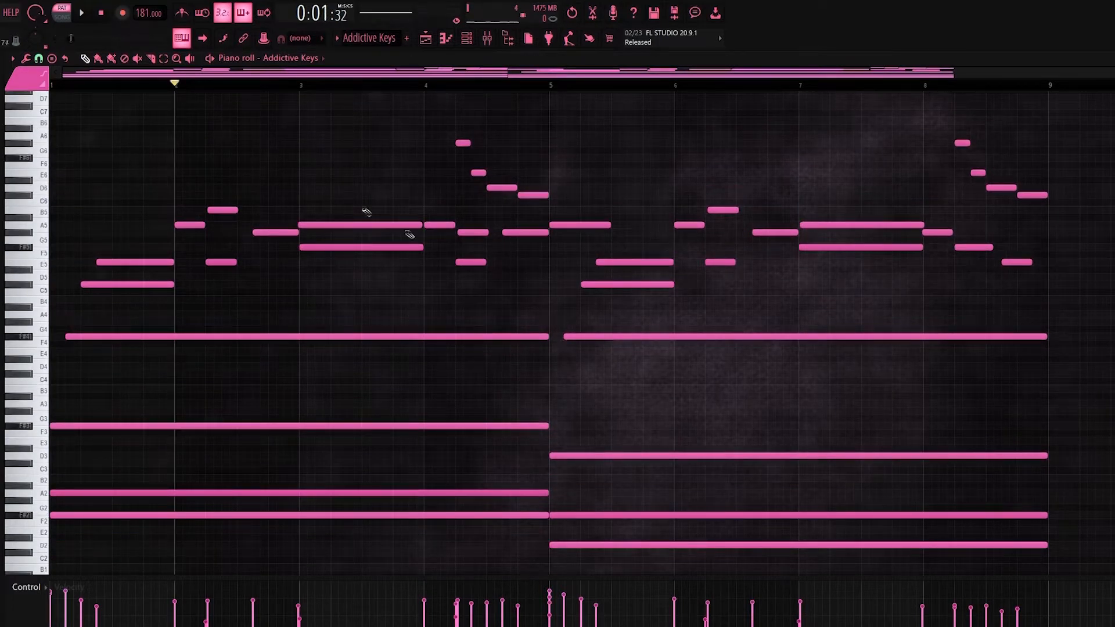
{"action": "left_click_drag", "start_coordinate": [517, 302], "coordinate": [194, 109]}
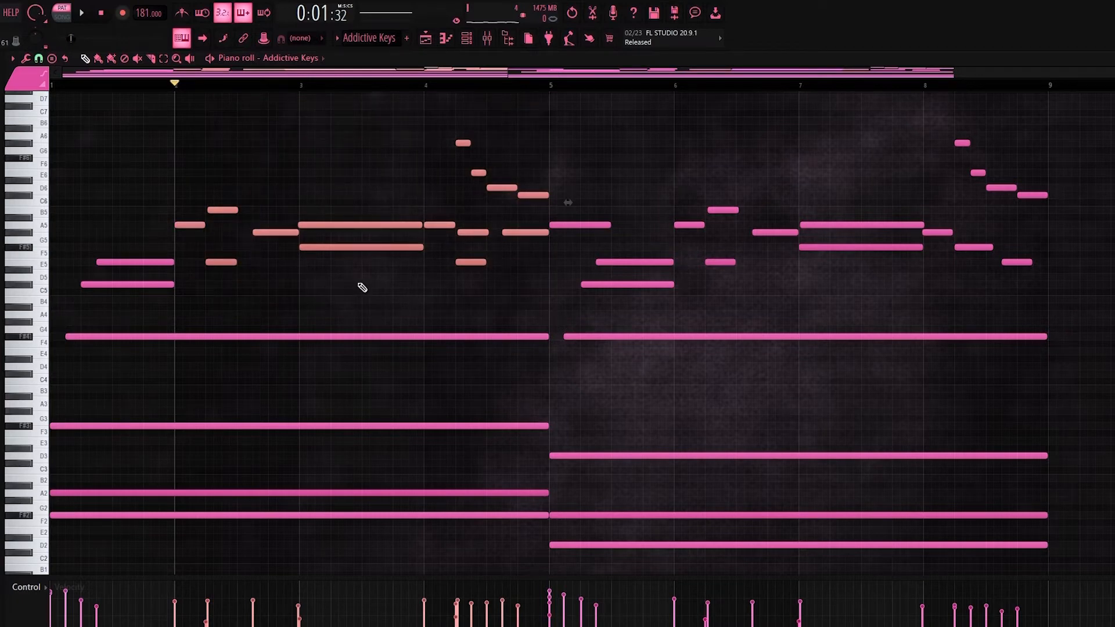
{"action": "scroll", "coordinate": [409, 279], "scroll_direction": "down", "scroll_amount": 1}
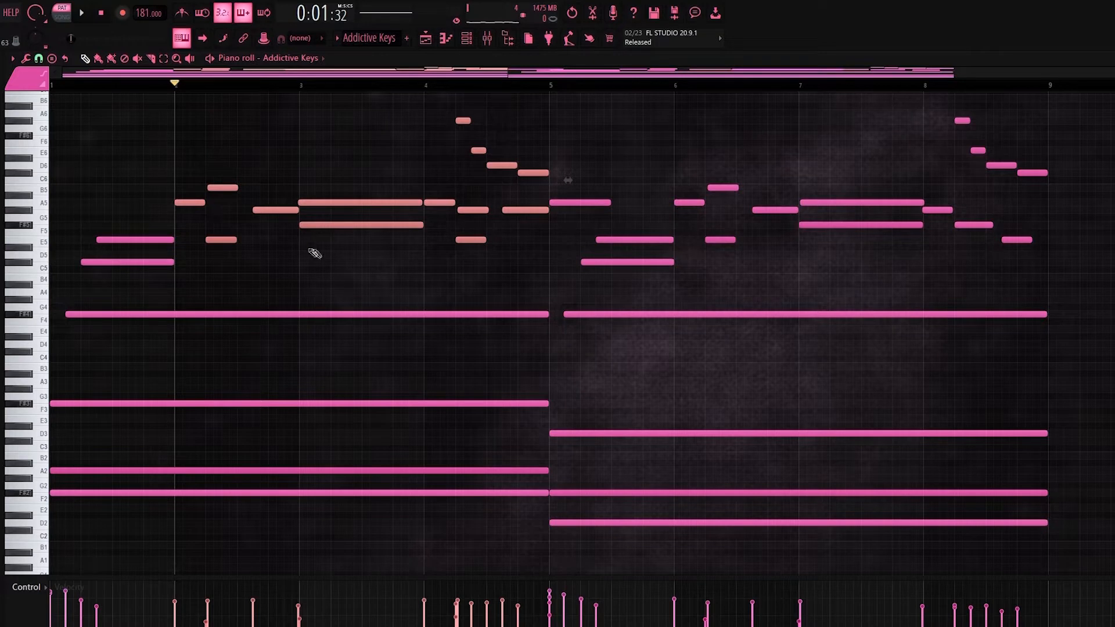
{"action": "scroll", "coordinate": [376, 264], "scroll_direction": "up", "scroll_amount": 1}
{"action": "mouse_move", "coordinate": [380, 86]}
{"action": "left_mouse_down"}
{"action": "mouse_move", "coordinate": [145, 107]}
{"action": "mouse_move", "coordinate": [381, 110]}
{"action": "mouse_move", "coordinate": [291, 102]}
{"action": "mouse_move", "coordinate": [361, 99]}
{"action": "mouse_move", "coordinate": [303, 104]}
{"action": "left_mouse_up"}
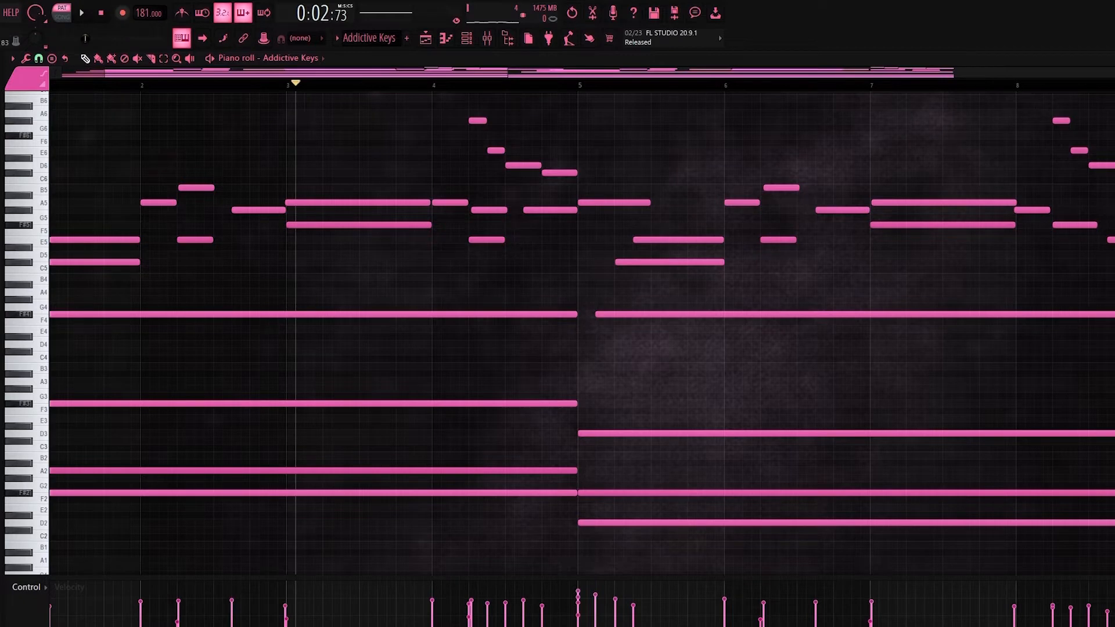
Audition the melody's A5 and G#5 notes leading from bar 4 into bar 5.
{"action": "scroll", "coordinate": [419, 281], "scroll_direction": "up", "scroll_amount": 3}
{"action": "scroll", "coordinate": [418, 282], "scroll_direction": "up", "scroll_amount": 3}
{"action": "scroll", "coordinate": [419, 282], "scroll_direction": "up", "scroll_amount": 1}
{"action": "scroll", "coordinate": [419, 281], "scroll_direction": "left", "scroll_amount": 2}
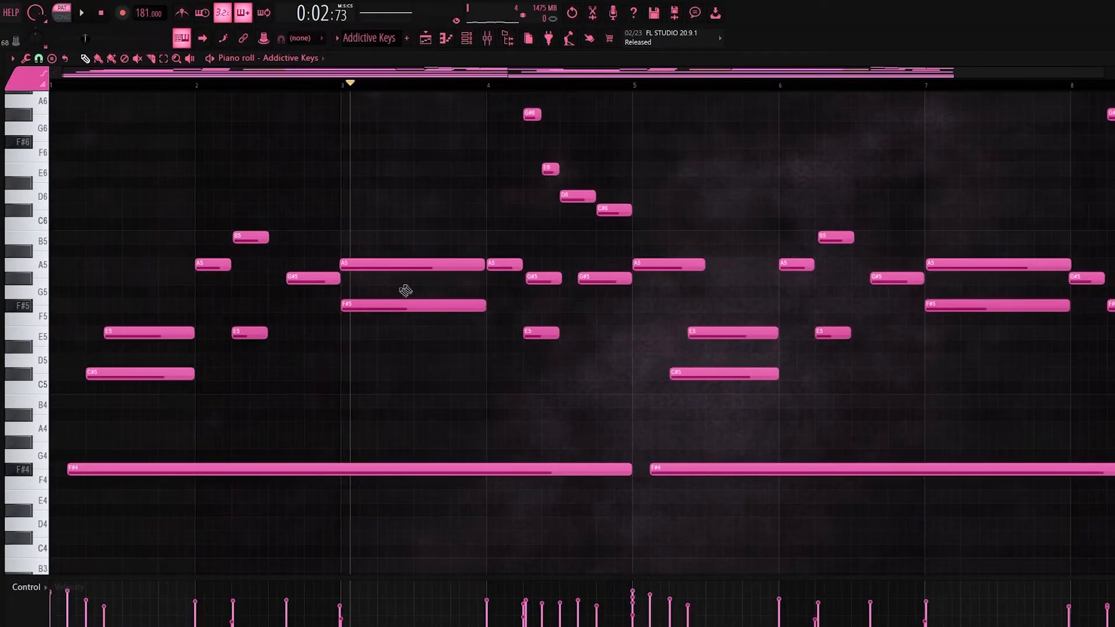
{"action": "scroll", "coordinate": [419, 281], "scroll_direction": "up", "scroll_amount": 1}
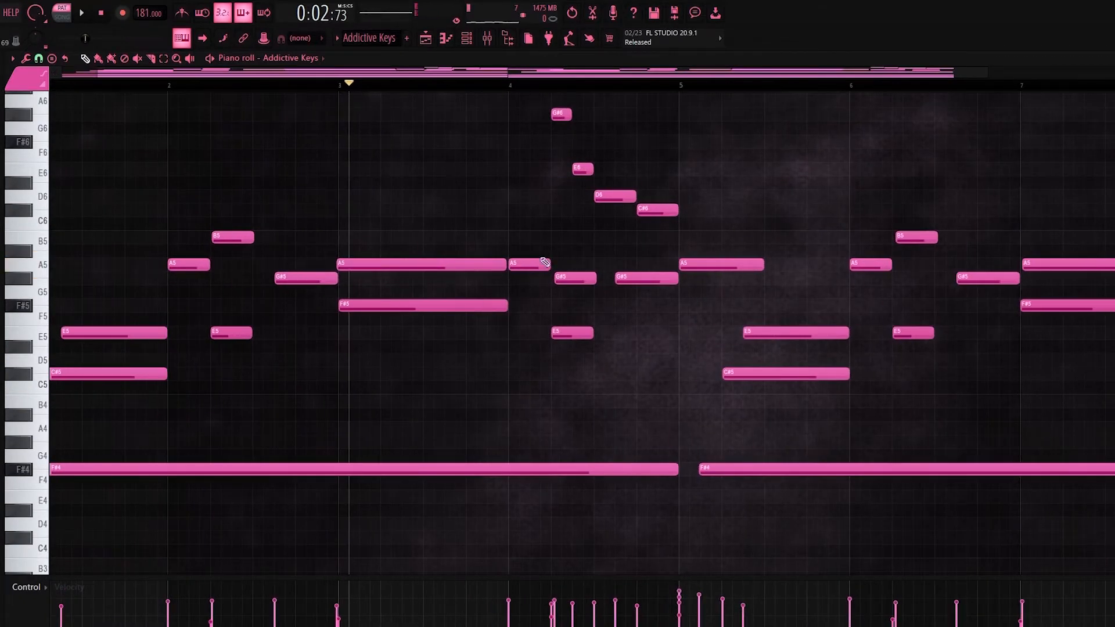
{"action": "left_click", "coordinate": [530, 261]}
{"action": "left_click", "coordinate": [551, 276]}
{"action": "left_click_drag", "start_coordinate": [553, 279], "coordinate": [555, 278]}
{"action": "left_click", "coordinate": [650, 275]}
{"action": "left_click", "coordinate": [706, 263]}
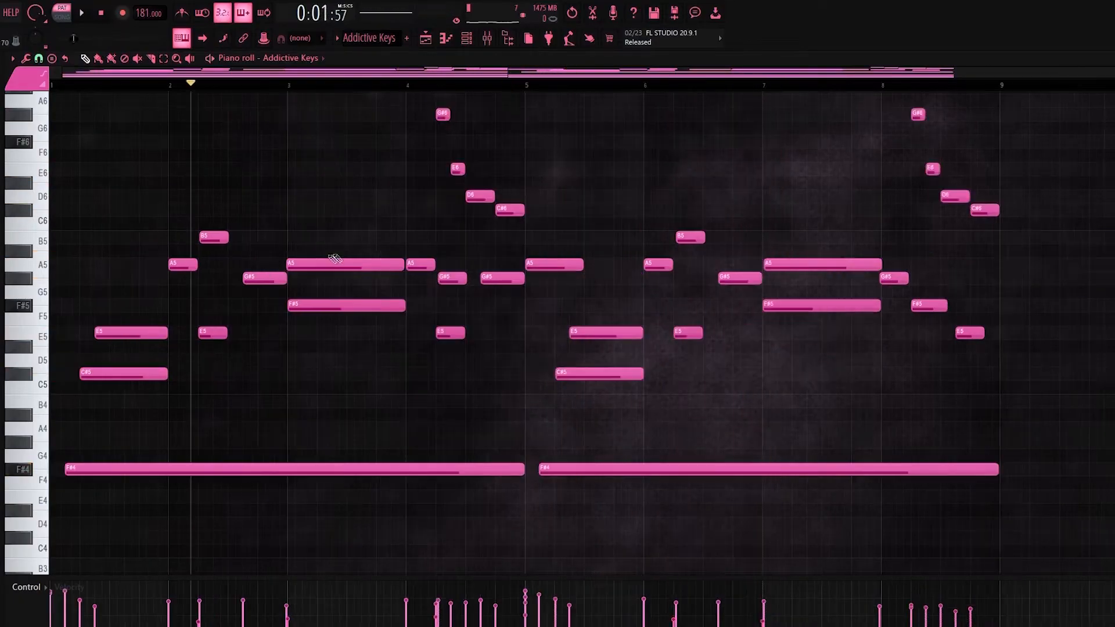
{"action": "left_click_drag", "start_coordinate": [256, 244], "coordinate": [551, 289]}
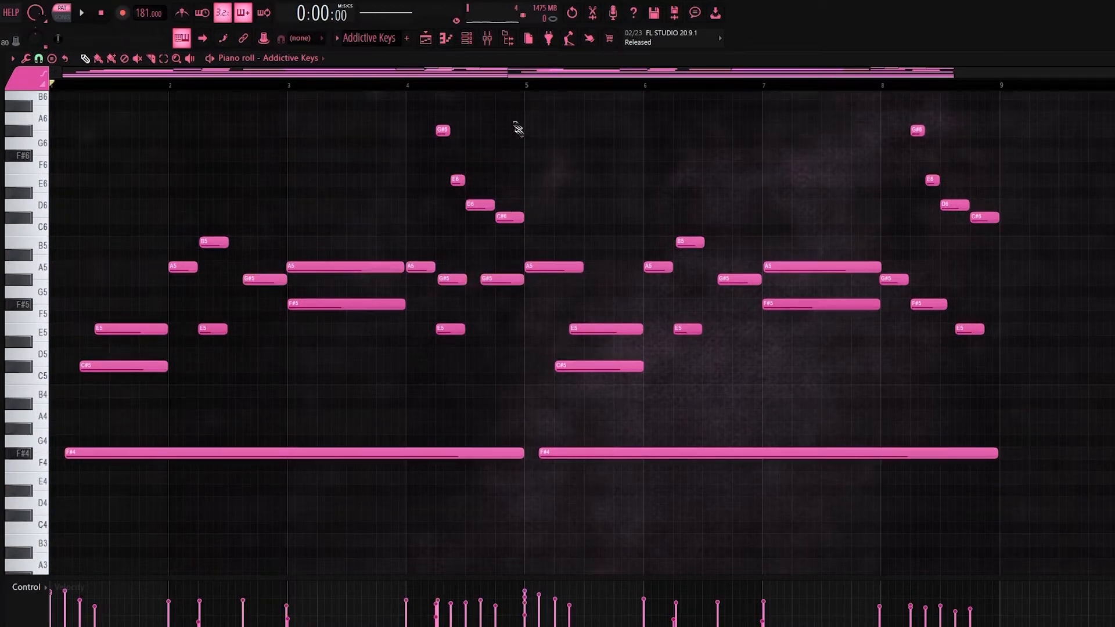
Randomize the chord pattern's note velocities with Bipolar off and the velocity level turned below centre.
{"action": "scroll", "coordinate": [485, 103], "scroll_direction": "down", "scroll_amount": 5}
{"action": "scroll", "coordinate": [1109, 268], "scroll_direction": "down", "scroll_amount": 2}
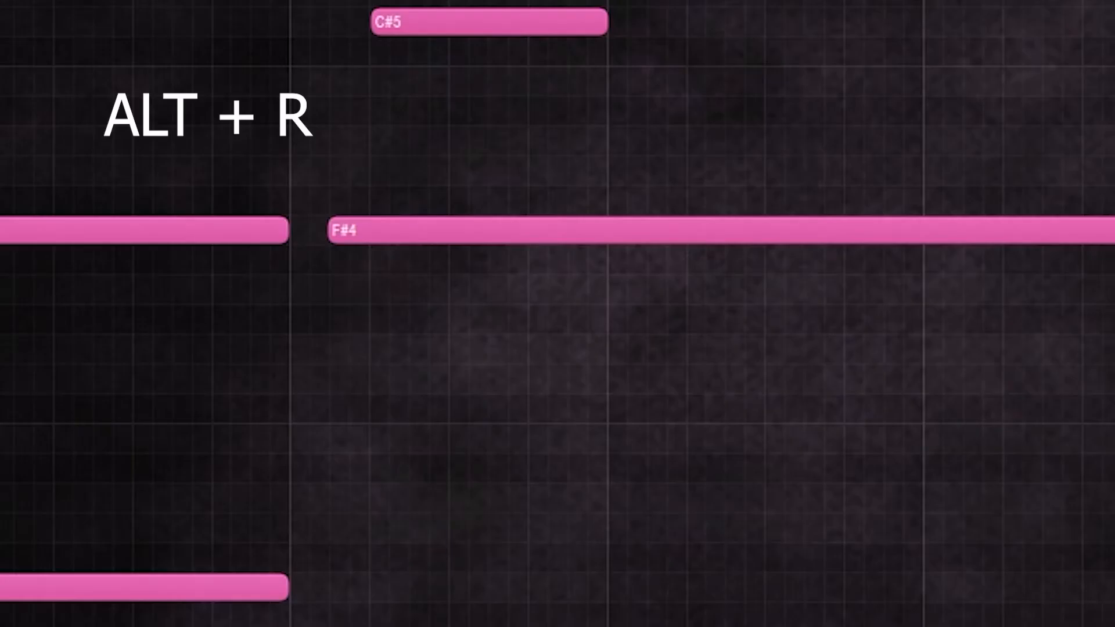
{"action": "key", "text": "alt+r"}
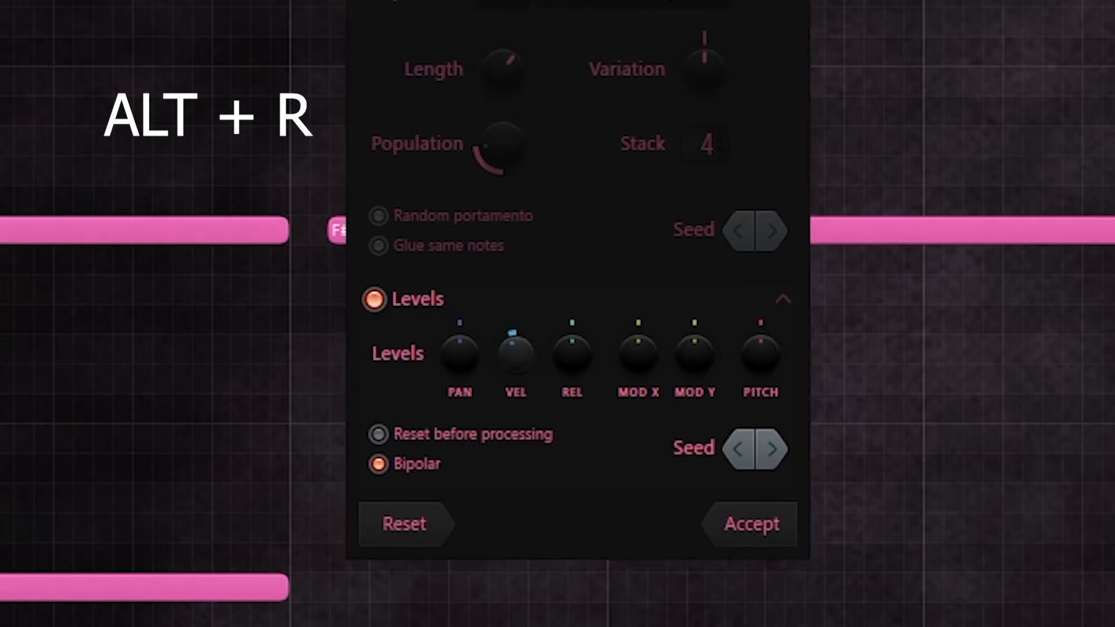
{"action": "left_click_drag", "start_coordinate": [514, 353], "coordinate": [514, 383]}
{"action": "left_click", "coordinate": [454, 465]}
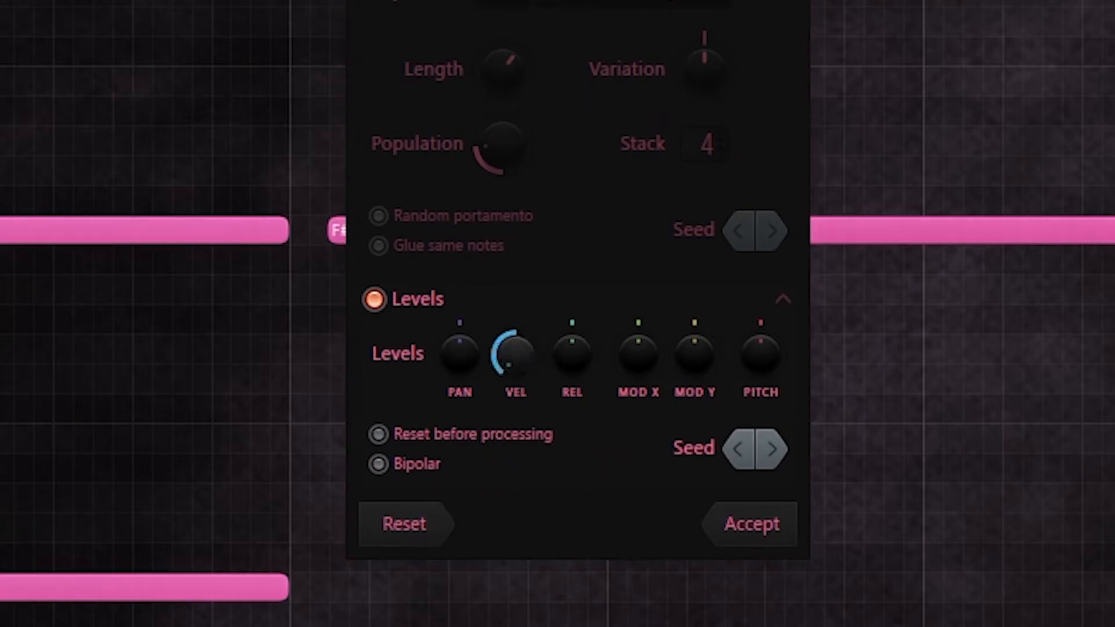
{"action": "left_click_drag", "start_coordinate": [514, 353], "coordinate": [514, 363]}
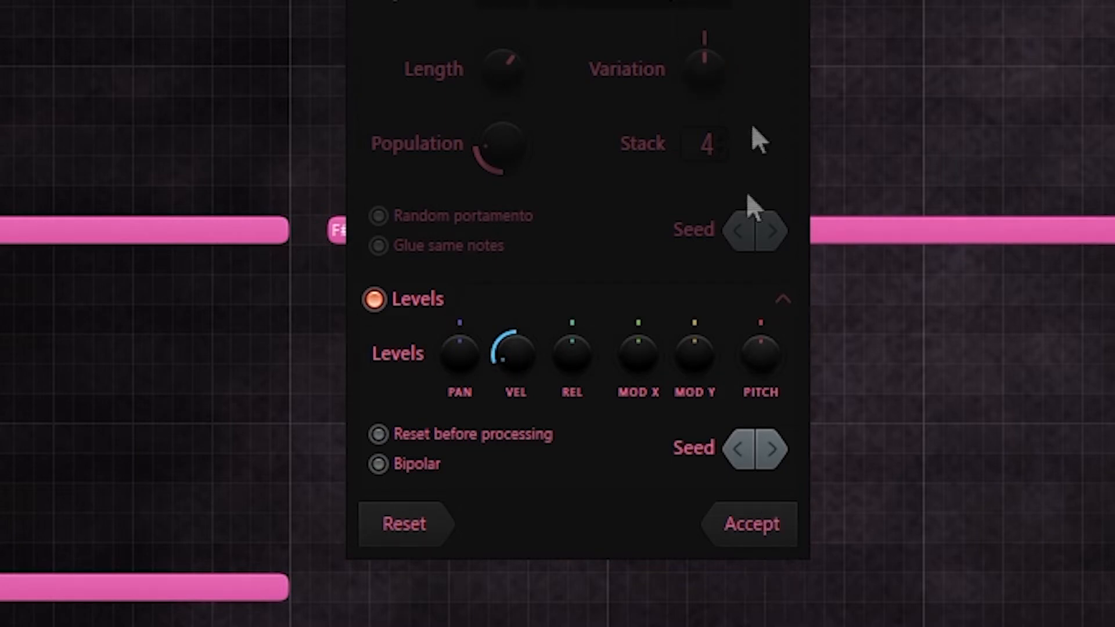
{"action": "key", "text": "Return"}
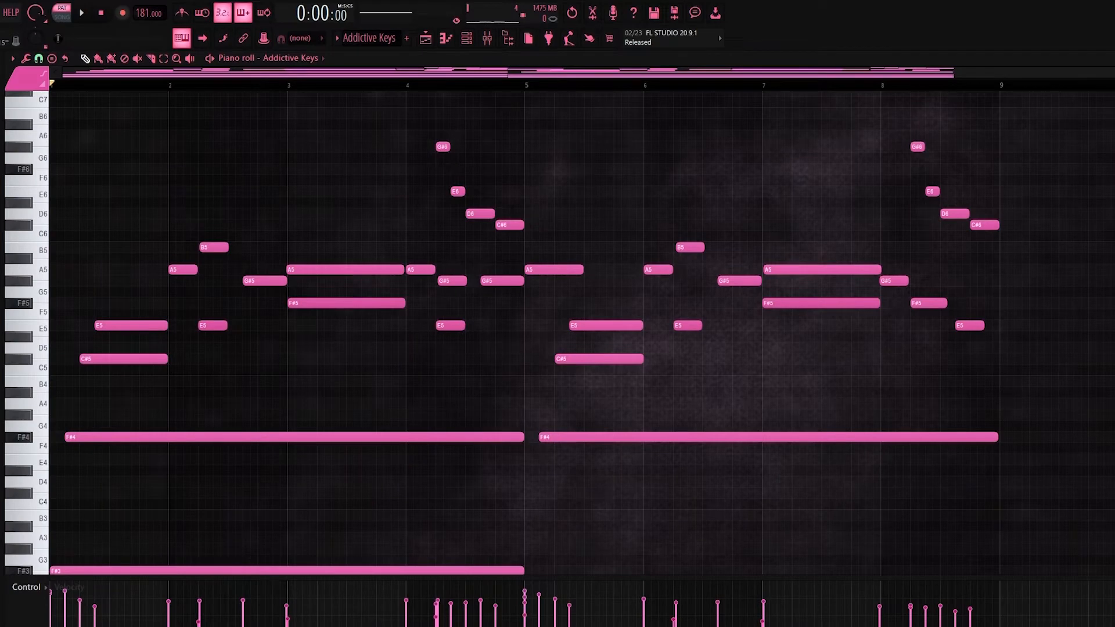
Examine the note timing of the Addictive Keys melody from bar 1 to bar 5, including the offset note starts.
{"action": "scroll", "coordinate": [558, 332], "scroll_direction": "down", "scroll_amount": 2}
{"action": "scroll", "coordinate": [202, 87], "scroll_direction": "up", "scroll_amount": 5}
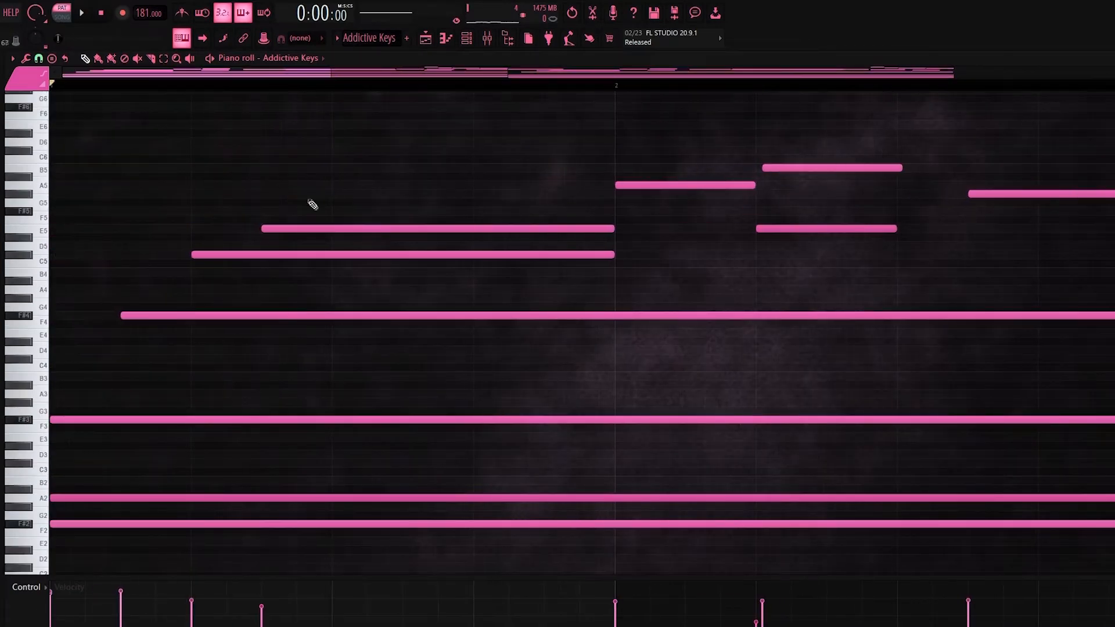
{"action": "scroll", "coordinate": [702, 171], "scroll_direction": "up", "scroll_amount": 5}
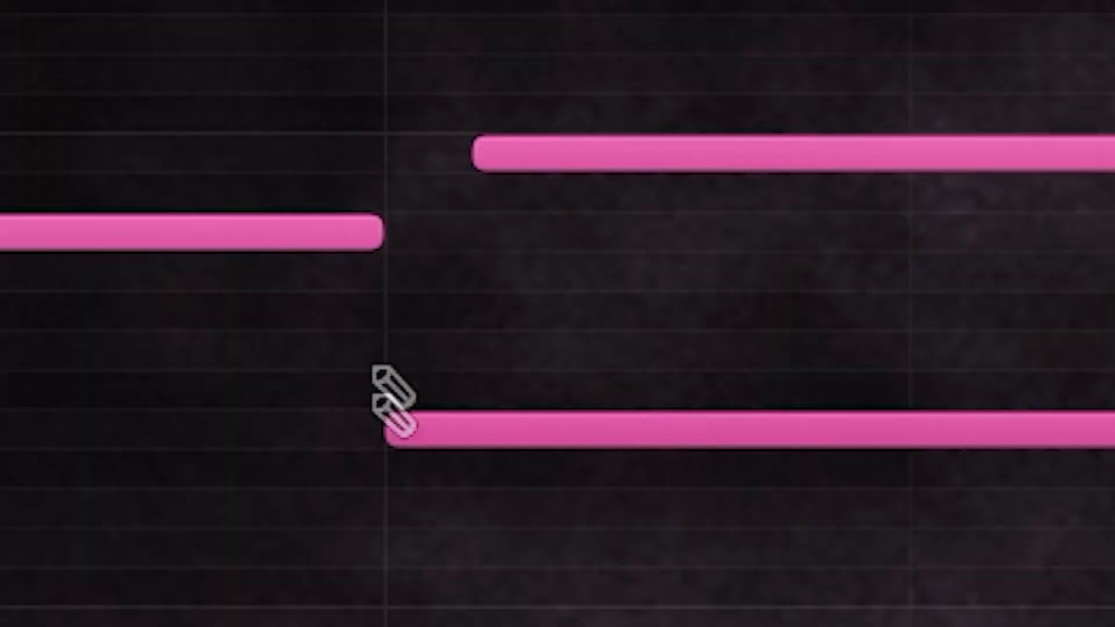
{"action": "scroll", "coordinate": [545, 283], "scroll_direction": "down", "scroll_amount": 6}
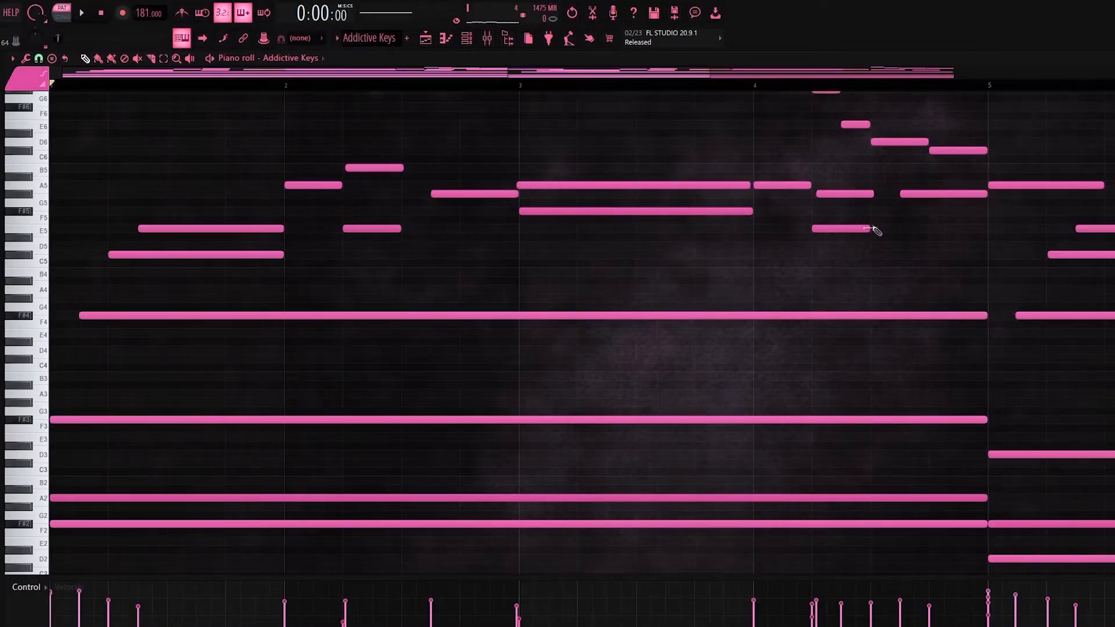
{"action": "scroll", "coordinate": [846, 224], "scroll_direction": "up", "scroll_amount": 6}
{"action": "scroll", "coordinate": [702, 226], "scroll_direction": "up", "scroll_amount": 3}
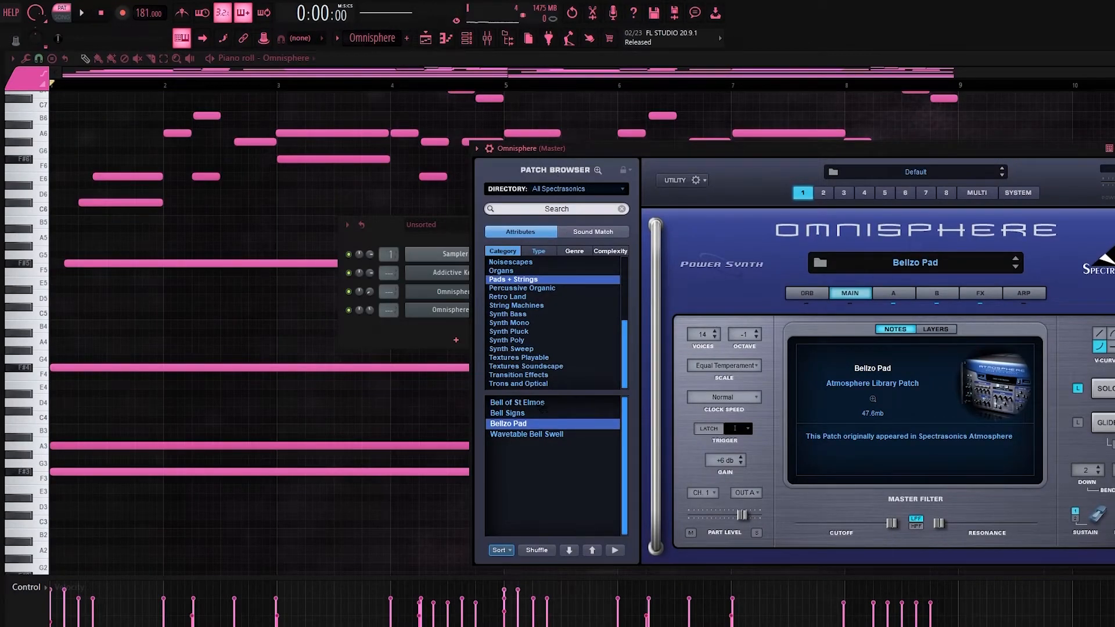
Close the Bellzo Pad instrument window and audition the Omnisphere pattern.
{"action": "left_click", "coordinate": [733, 56]}
{"action": "key", "text": "space"}
{"action": "scroll", "coordinate": [557, 331], "scroll_direction": "up", "scroll_amount": 3}
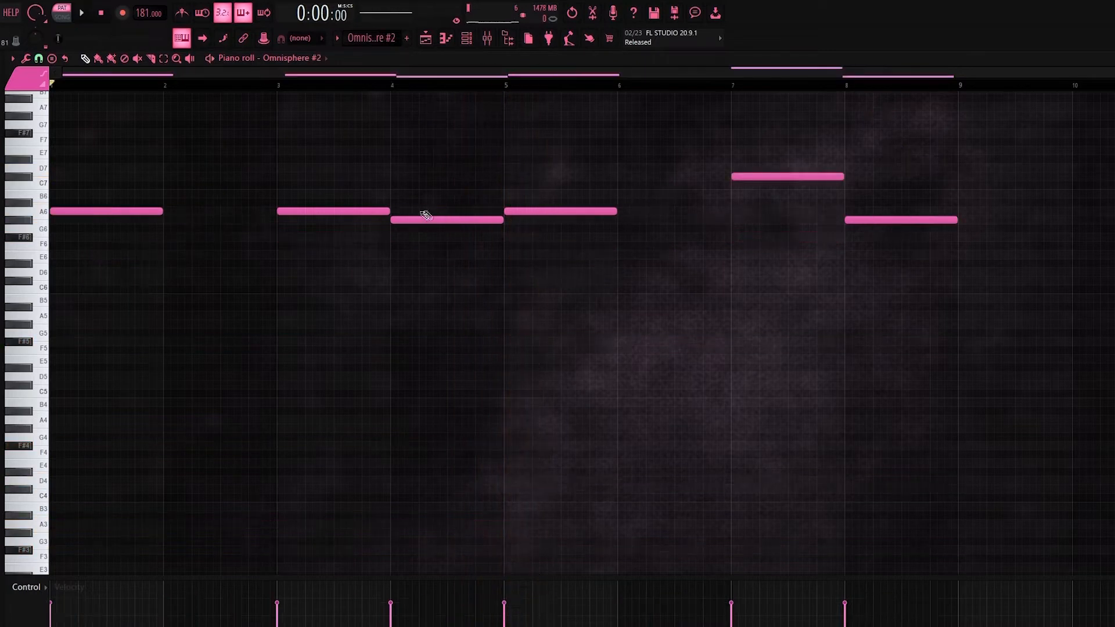
View the Lyle's Feather patch loaded on the Omnisphere #2 channel and close the instrument window.
{"action": "scroll", "coordinate": [562, 278], "scroll_direction": "up", "scroll_amount": 2}
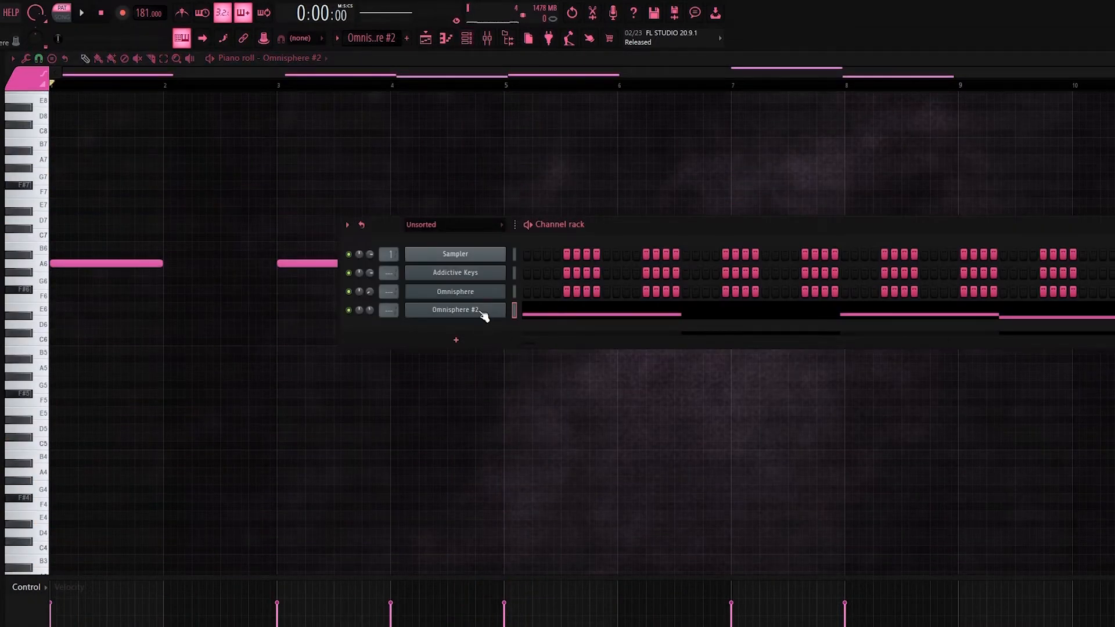
{"action": "left_click", "coordinate": [482, 310]}
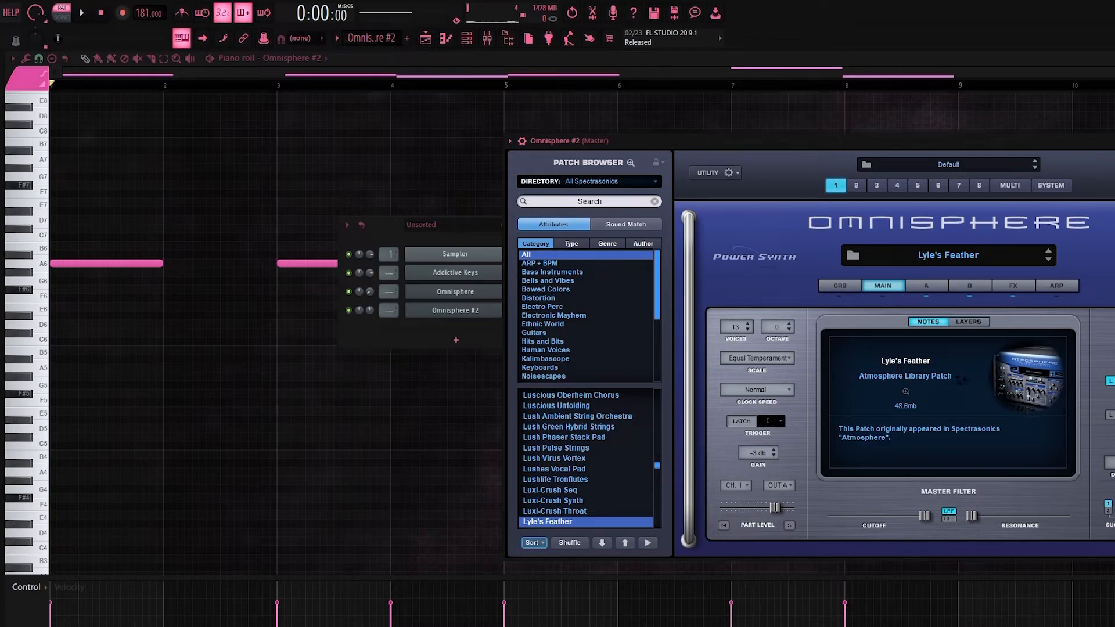
{"action": "key", "text": "Escape"}
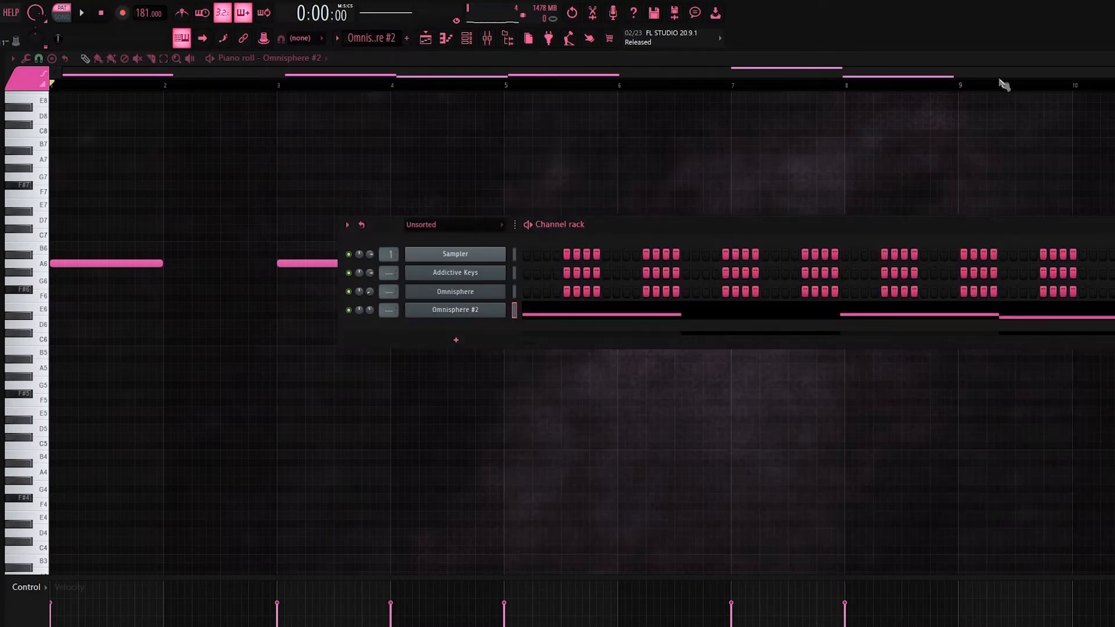
Play the Omnisphere #2 pattern and examine its notes across bars 1 to 8.
{"action": "left_click", "coordinate": [994, 64]}
{"action": "key", "text": "space"}
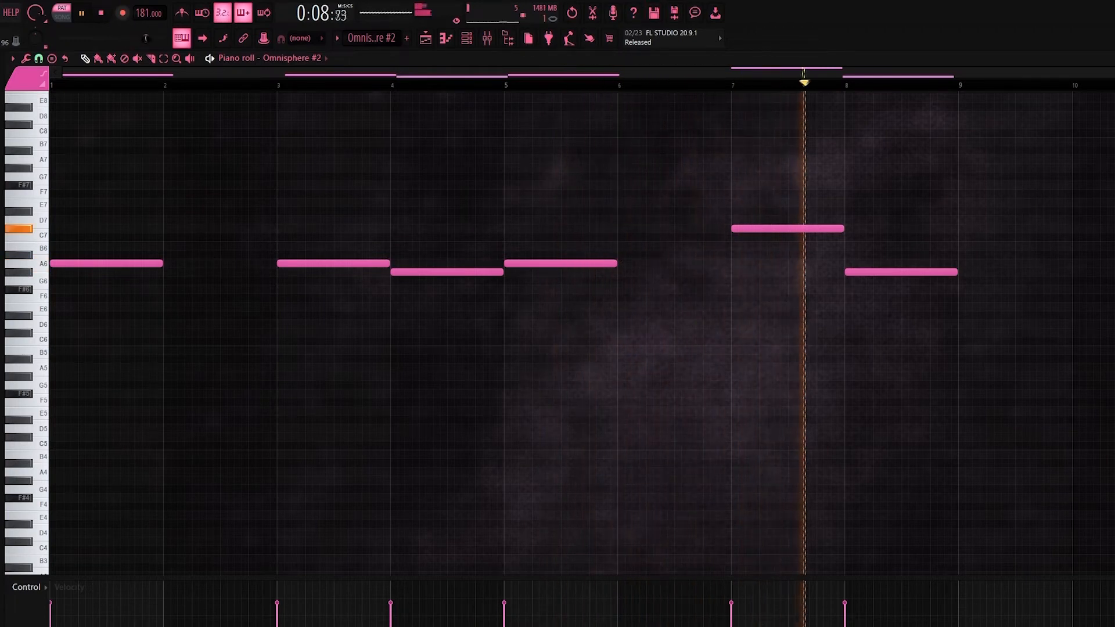
{"action": "scroll", "coordinate": [1103, 252], "scroll_direction": "up", "scroll_amount": 2}
{"action": "key", "text": "space"}
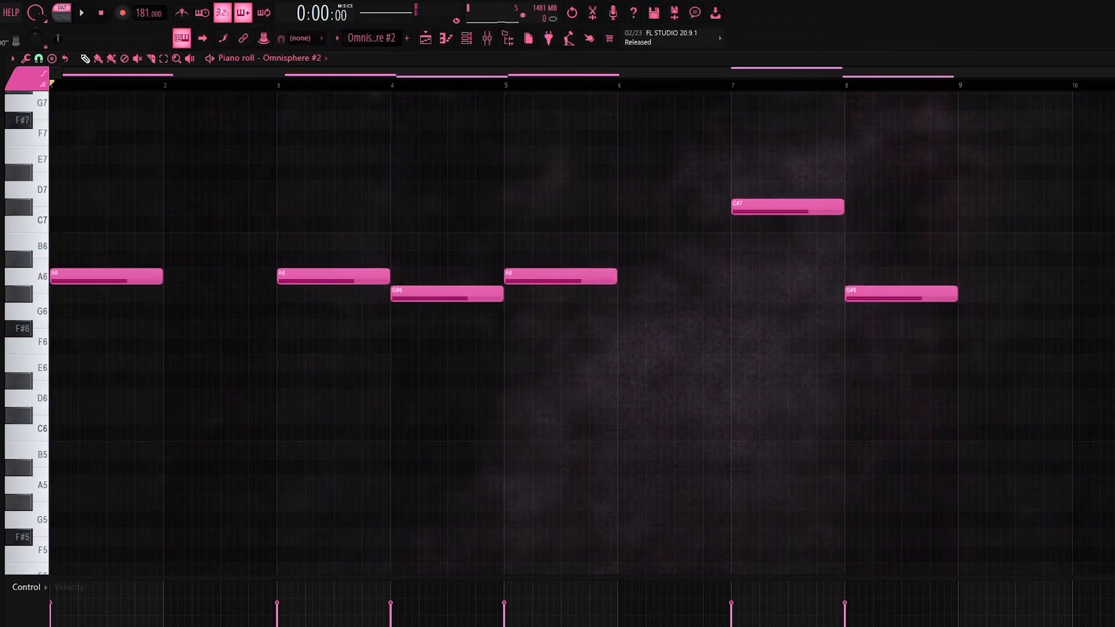
{"action": "left_click", "coordinate": [326, 271]}
Show the arrangement of the Addictive Keys and Omnisphere audio clips and check the mixer's insert tracks.
{"action": "key", "text": "F5"}
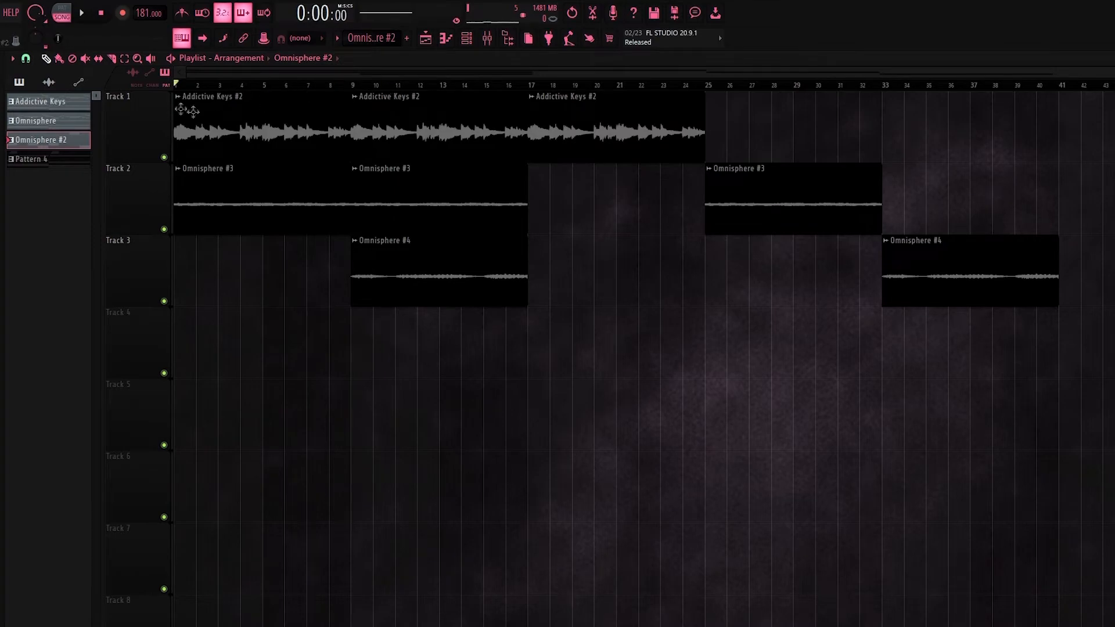
{"action": "key", "text": "F9"}
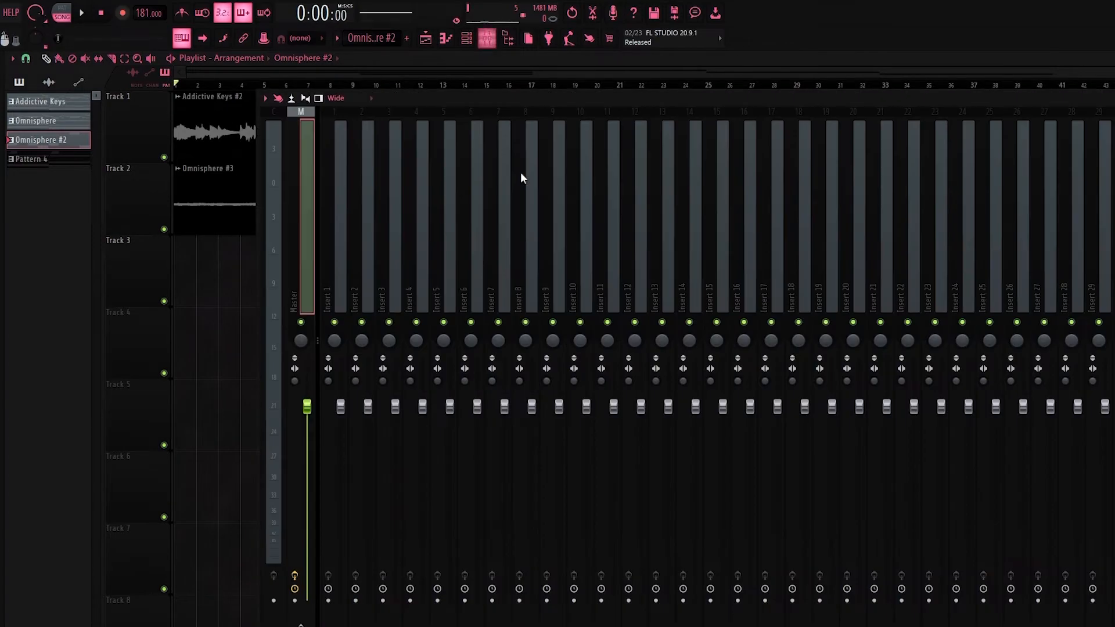
{"action": "key", "text": "F9"}
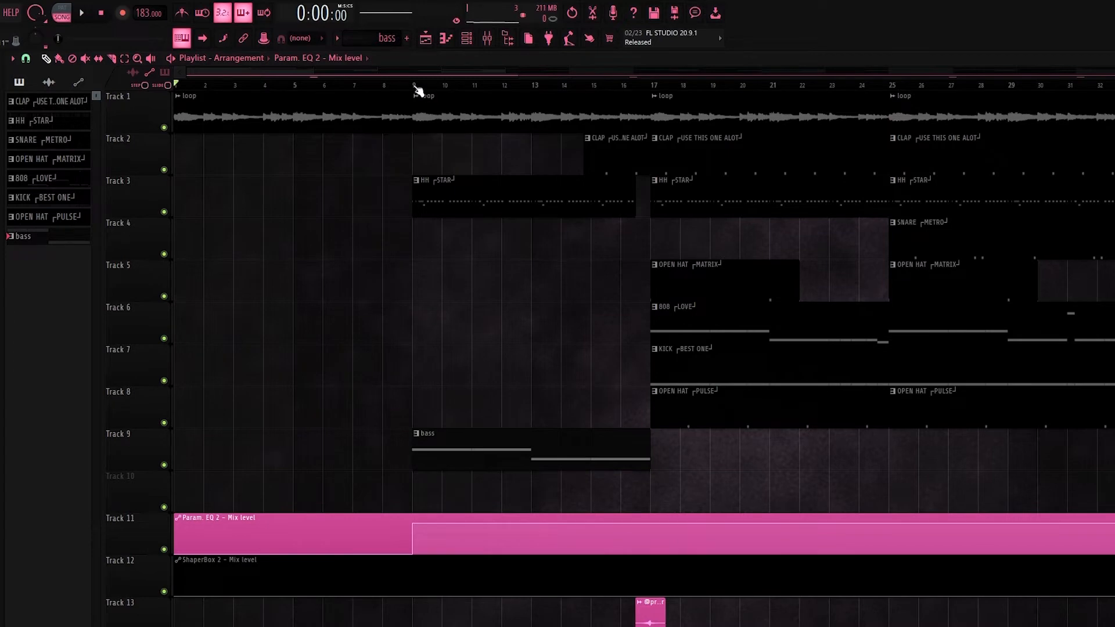
Examine the drum arrangement in the playlist and play the opening bars of the loop.
{"action": "scroll", "coordinate": [372, 206], "scroll_direction": "down", "scroll_amount": 2}
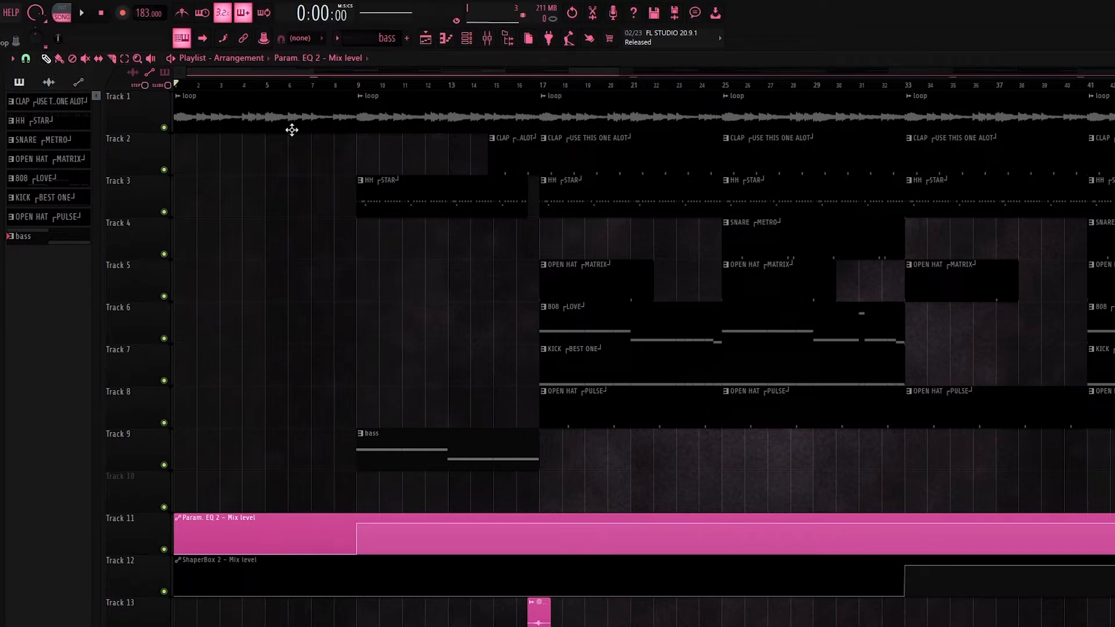
{"action": "key", "text": "space"}
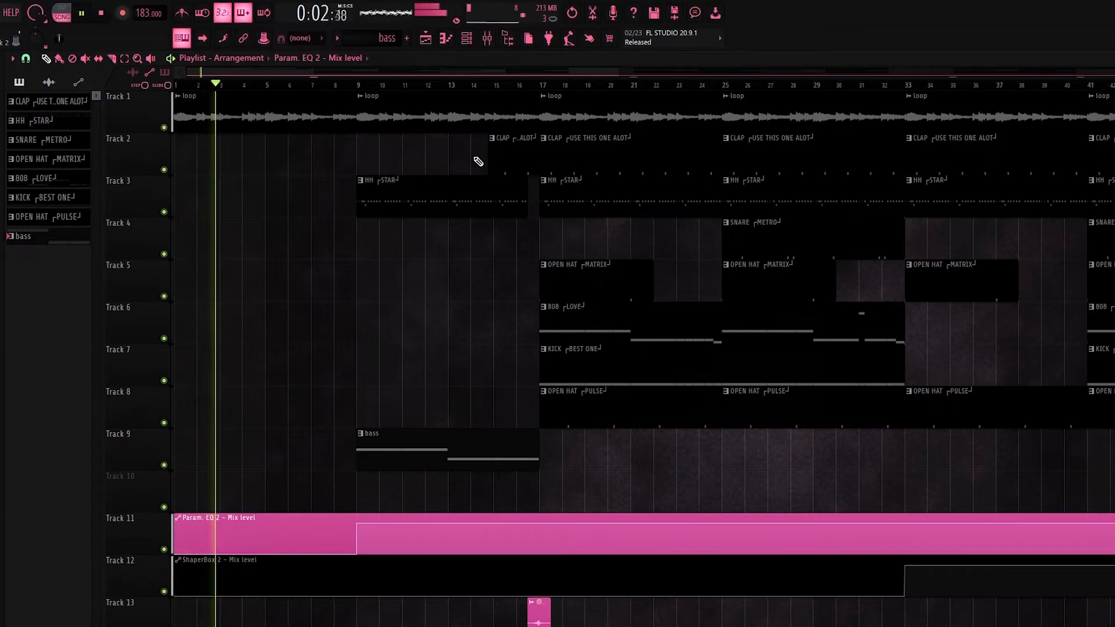
{"action": "key", "text": "space"}
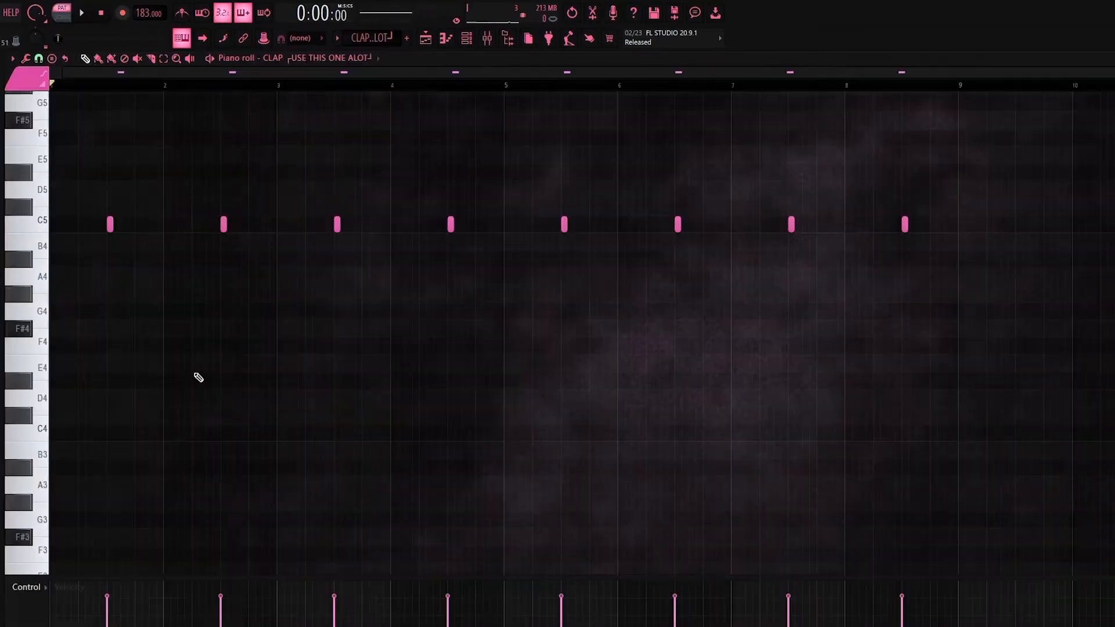
Play the clap pattern from bar 1 against the metronome, turning the metronome off when done.
{"action": "scroll", "coordinate": [200, 371], "scroll_direction": "up", "scroll_amount": 2}
{"action": "left_click_drag", "start_coordinate": [208, 74], "coordinate": [7, 86]}
{"action": "left_click", "coordinate": [181, 13]}
{"action": "key", "text": "space"}
{"action": "scroll", "coordinate": [498, 364], "scroll_direction": "down", "scroll_amount": 2}
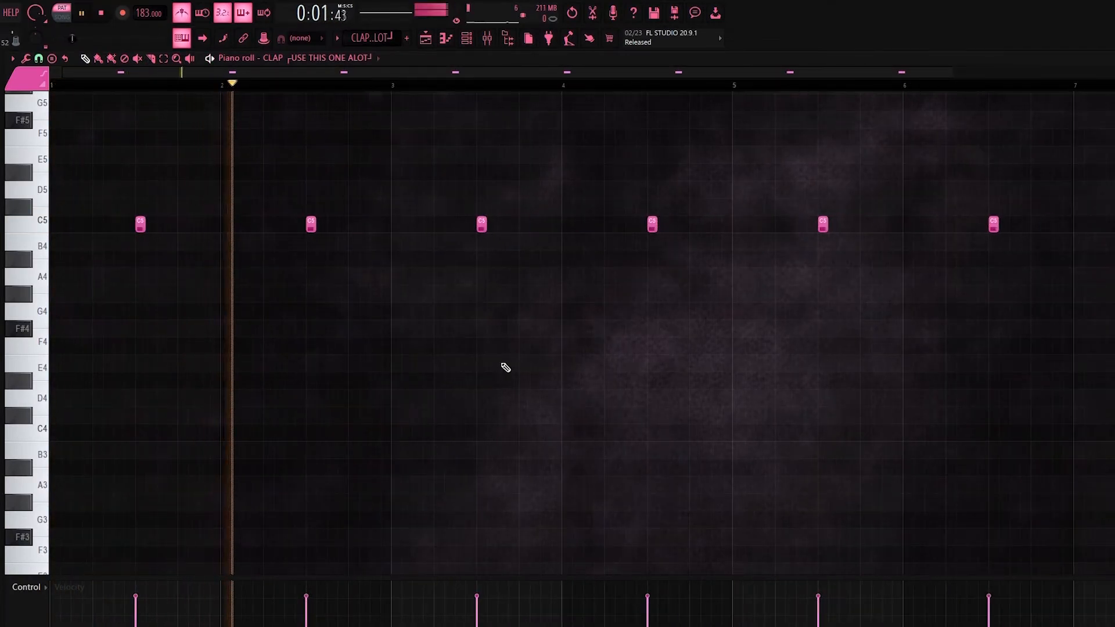
{"action": "key", "text": "space"}
{"action": "key", "text": "ctrl+m"}
Examine the placement of the clap notes within bars 1 to 4.
{"action": "scroll", "coordinate": [284, 78], "scroll_direction": "up", "scroll_amount": 2}
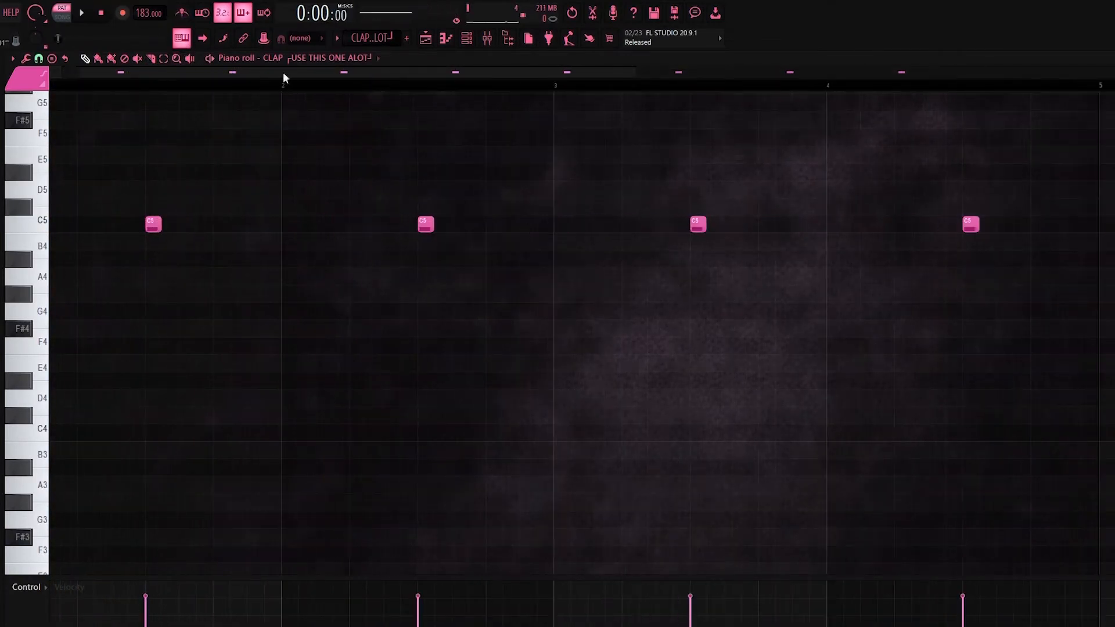
{"action": "left_click_drag", "start_coordinate": [283, 74], "coordinate": [249, 80]}
{"action": "scroll", "coordinate": [405, 228], "scroll_direction": "up", "scroll_amount": 2}
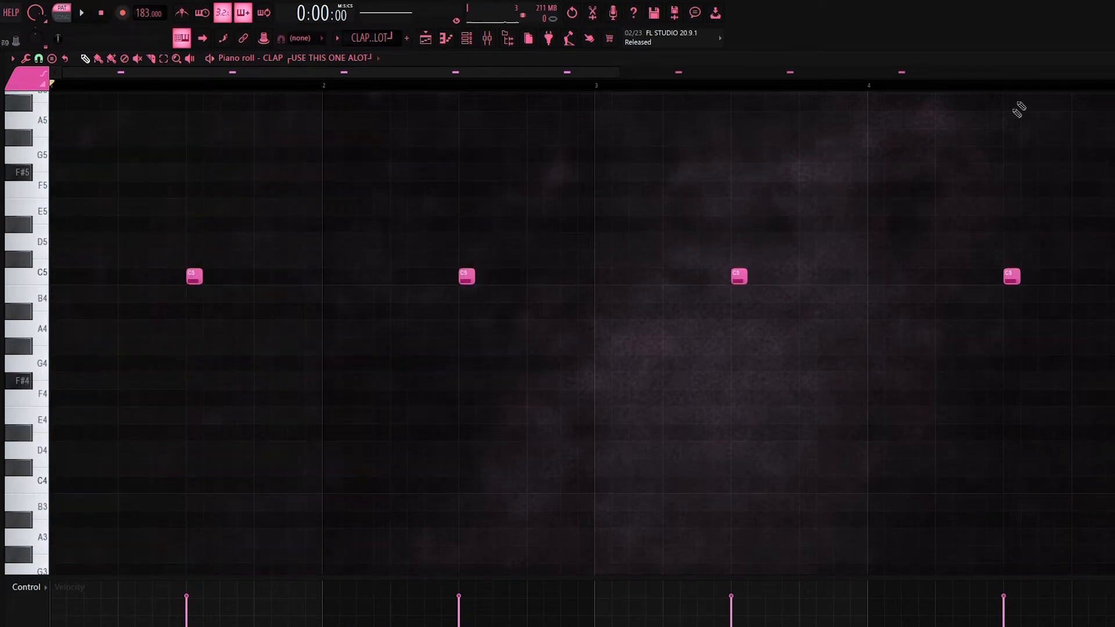
{"action": "scroll", "coordinate": [399, 80], "scroll_direction": "up", "scroll_amount": 3}
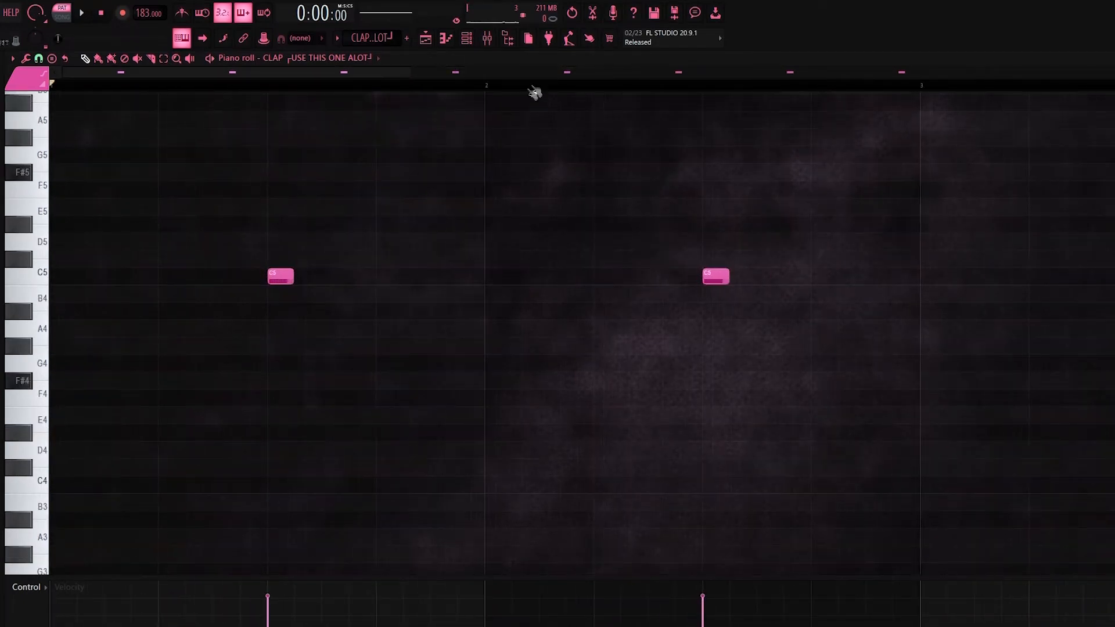
{"action": "left_click_drag", "start_coordinate": [488, 89], "coordinate": [26, 115]}
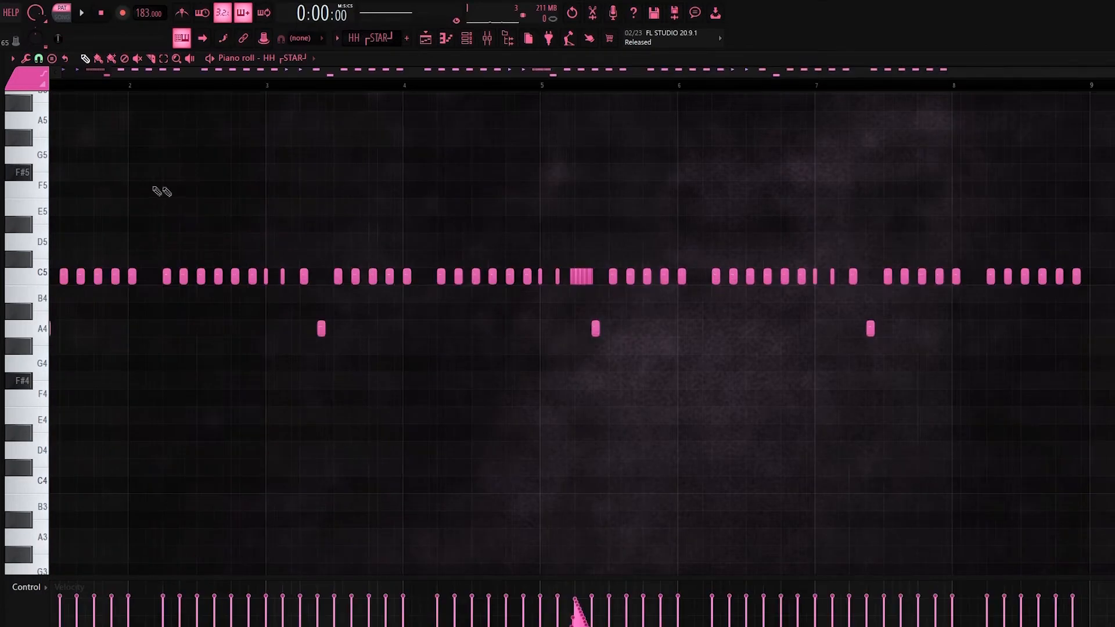
Play the HH STAR hi-hat pattern from bar 1 through bar 4.
{"action": "left_click", "coordinate": [82, 16]}
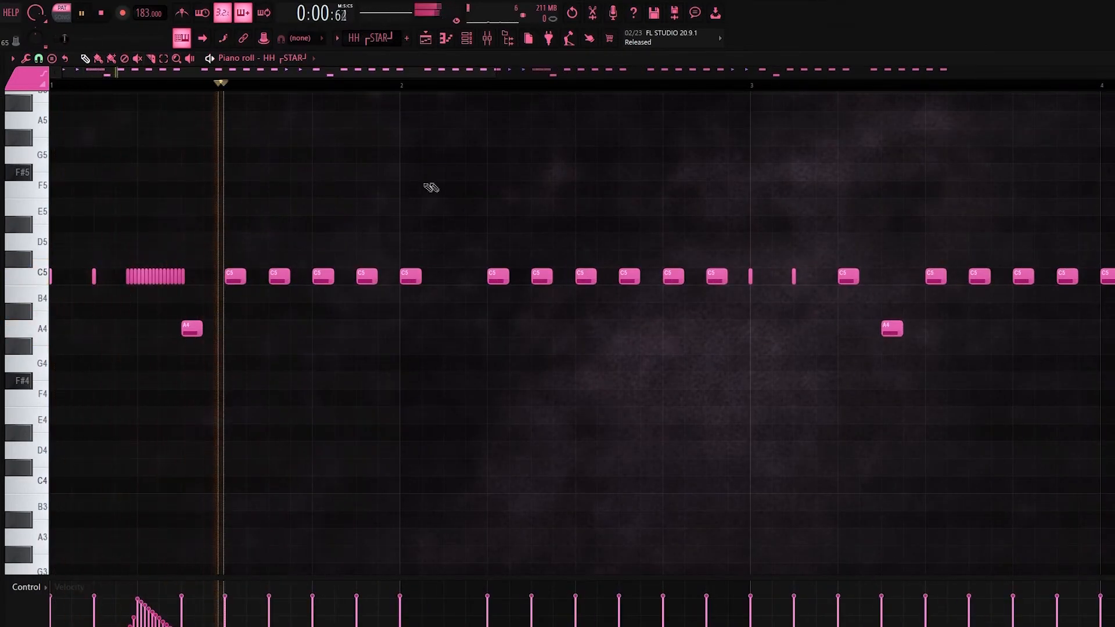
{"action": "scroll", "coordinate": [625, 180], "scroll_direction": "down", "scroll_amount": 2}
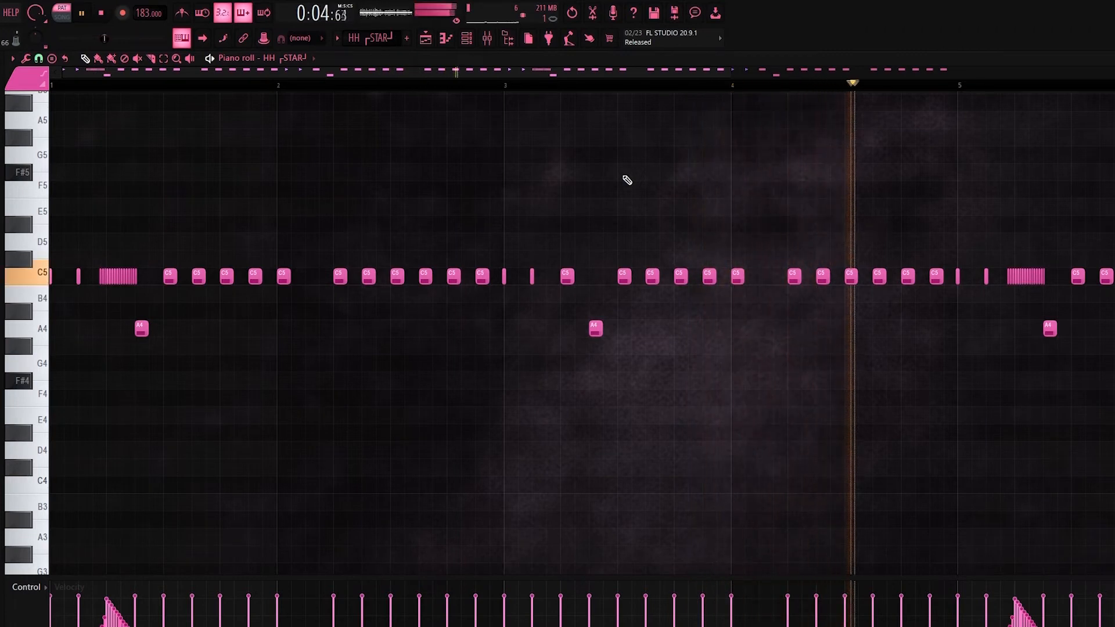
{"action": "key", "text": "space"}
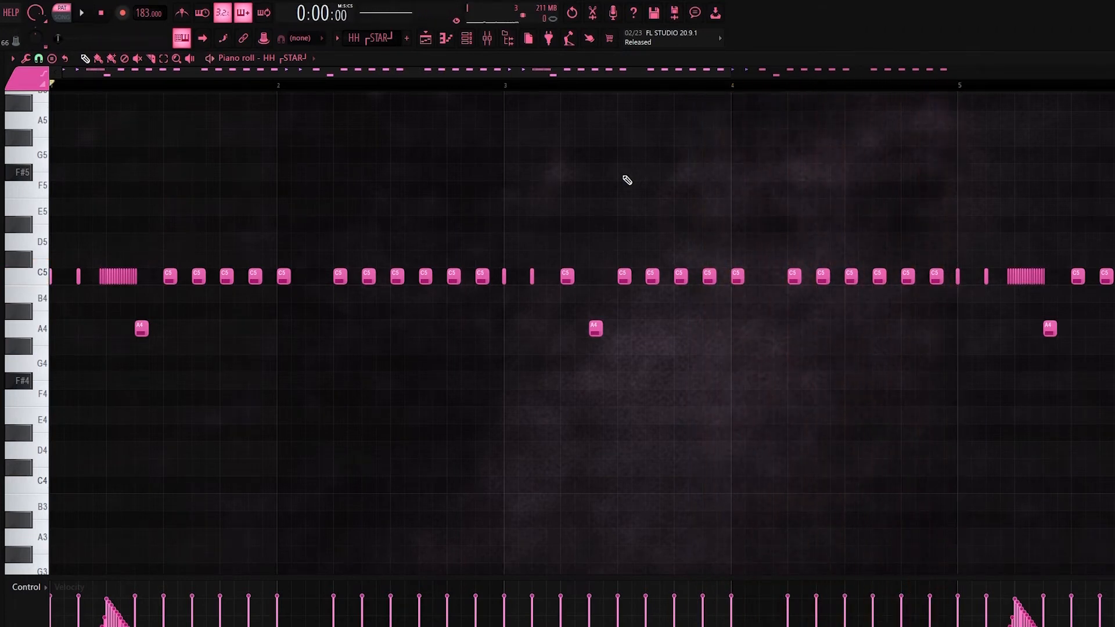
Examine the hi-hat roll in bar 1 and look up the 1/6 step snap option.
{"action": "scroll", "coordinate": [174, 194], "scroll_direction": "up", "scroll_amount": 6}
{"action": "left_click", "coordinate": [12, 58]}
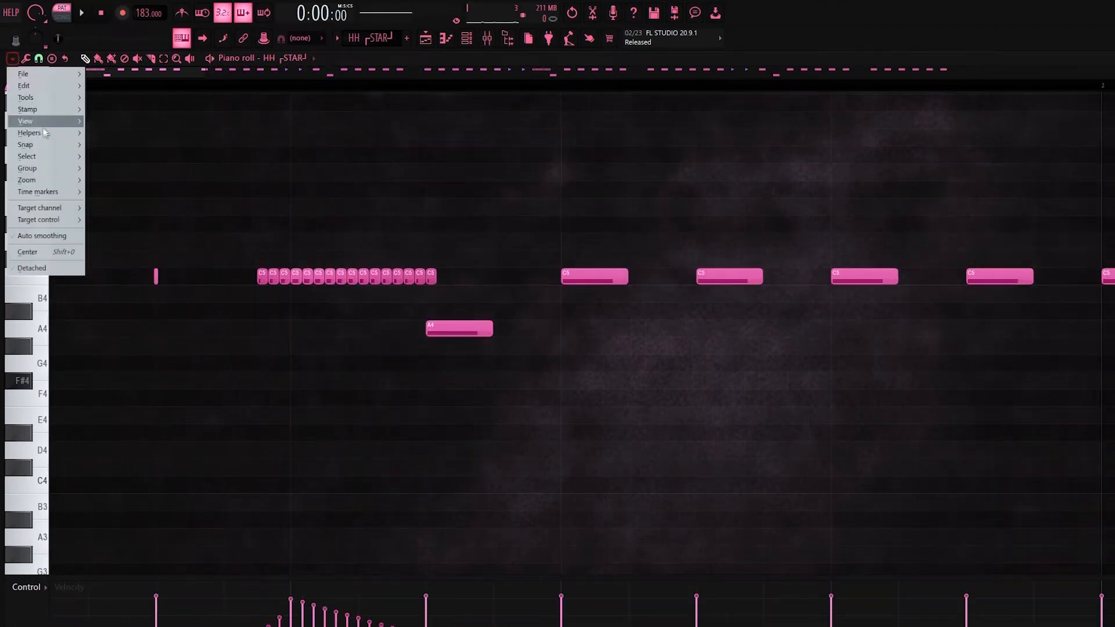
{"action": "mouse_move", "coordinate": [47, 145]}
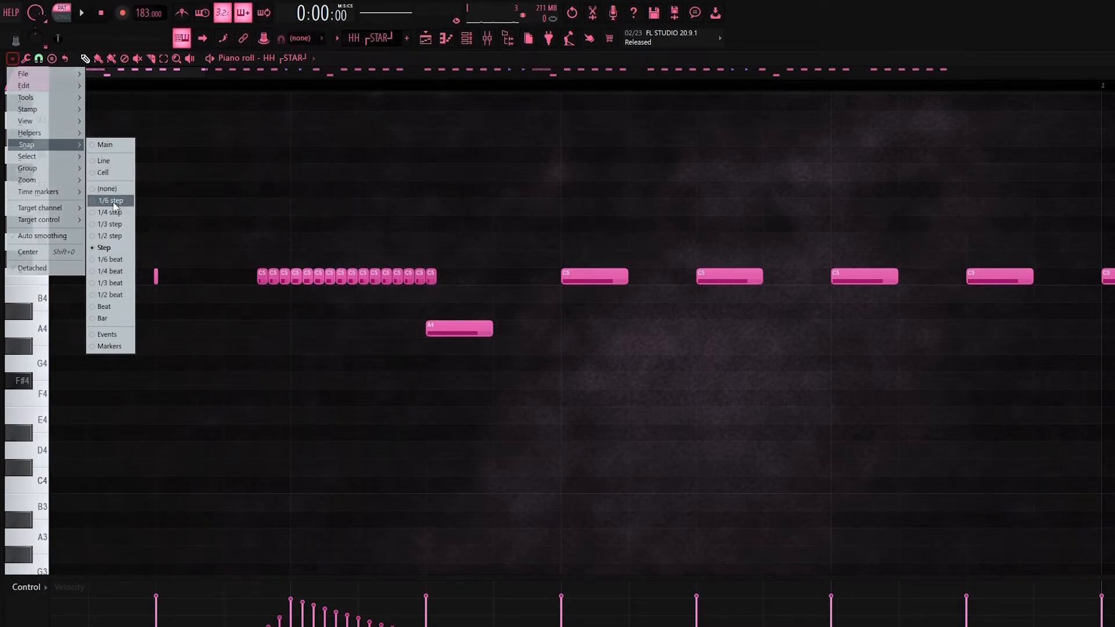
{"action": "left_click", "coordinate": [428, 64]}
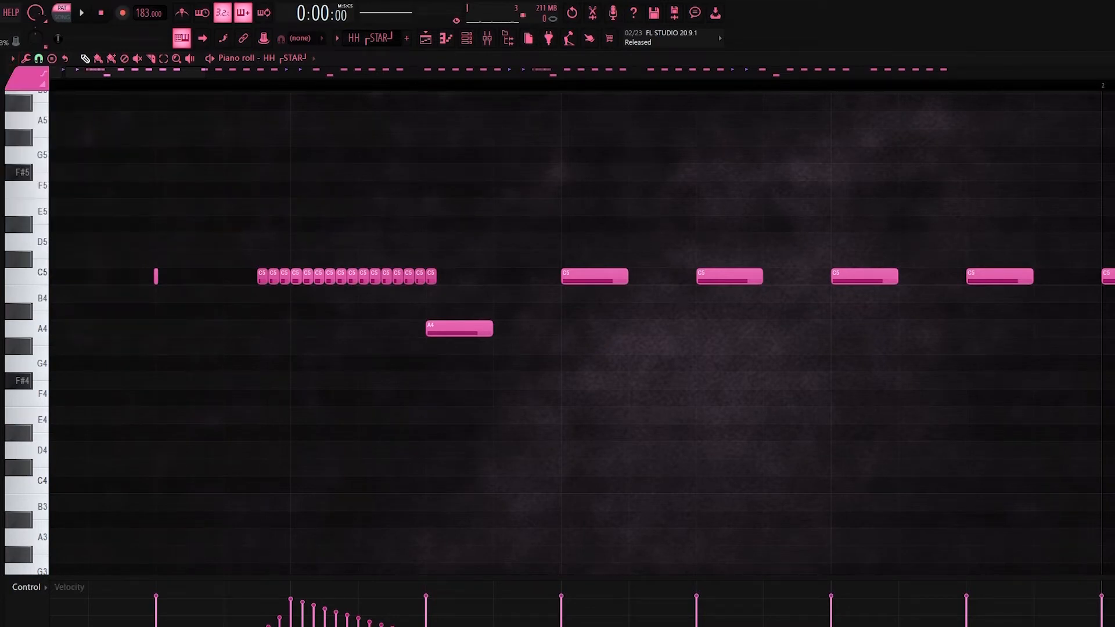
{"action": "scroll", "coordinate": [388, 507], "scroll_direction": "down", "scroll_amount": 3}
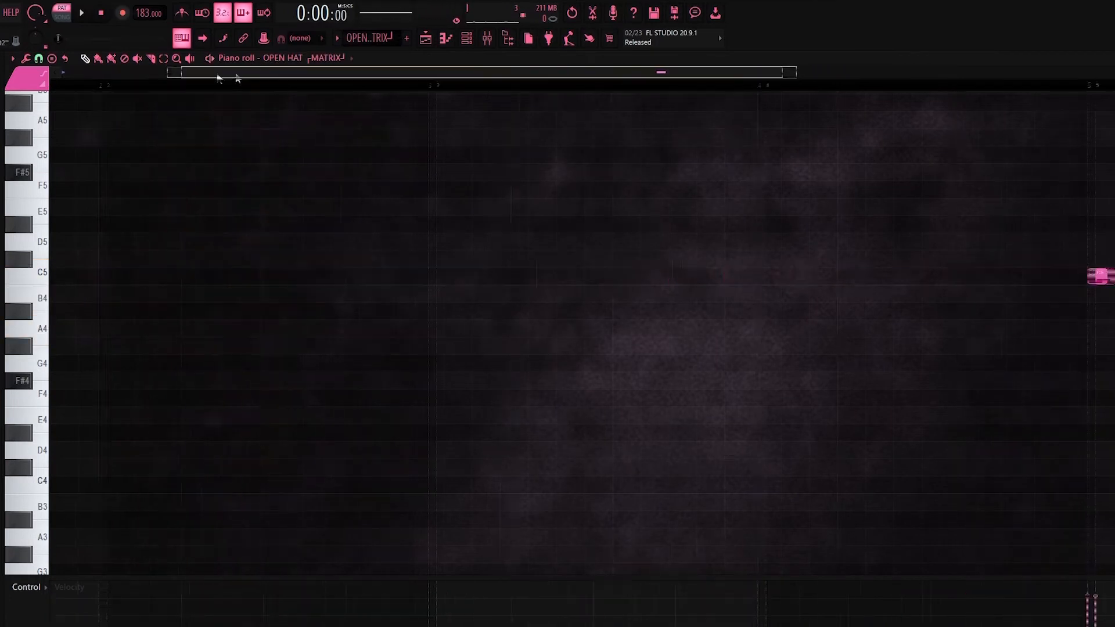
Play the OPEN HAT MATRIX pattern from bar 1 and examine its first note.
{"action": "left_click_drag", "start_coordinate": [220, 77], "coordinate": [27, 136]}
{"action": "scroll", "coordinate": [120, 205], "scroll_direction": "up", "scroll_amount": 4}
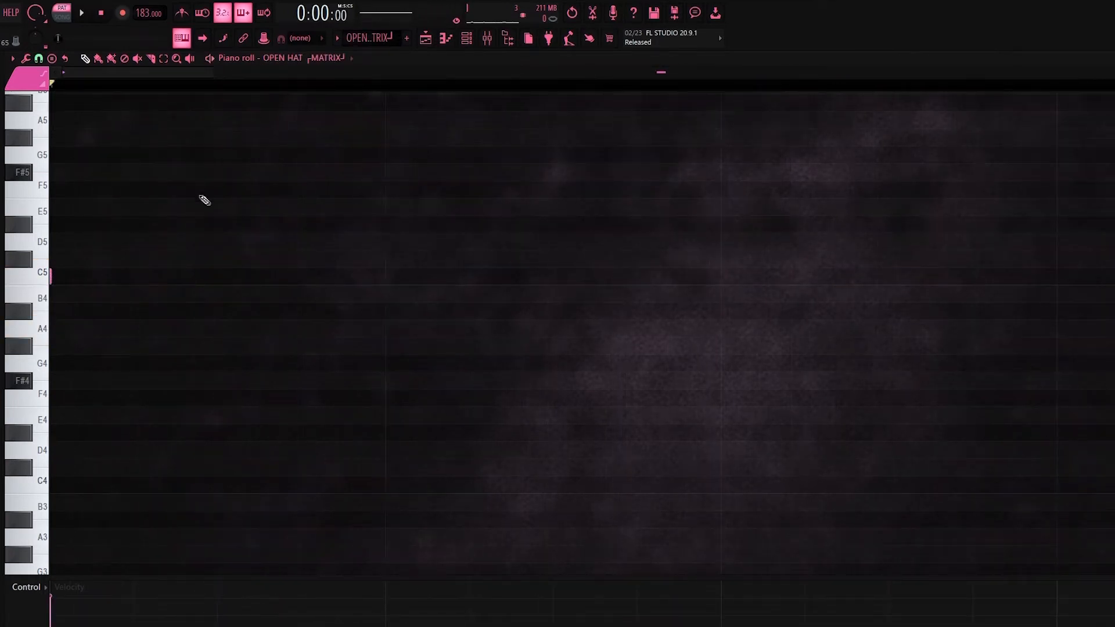
{"action": "scroll", "coordinate": [256, 200], "scroll_direction": "down", "scroll_amount": 2}
{"action": "key", "text": "space"}
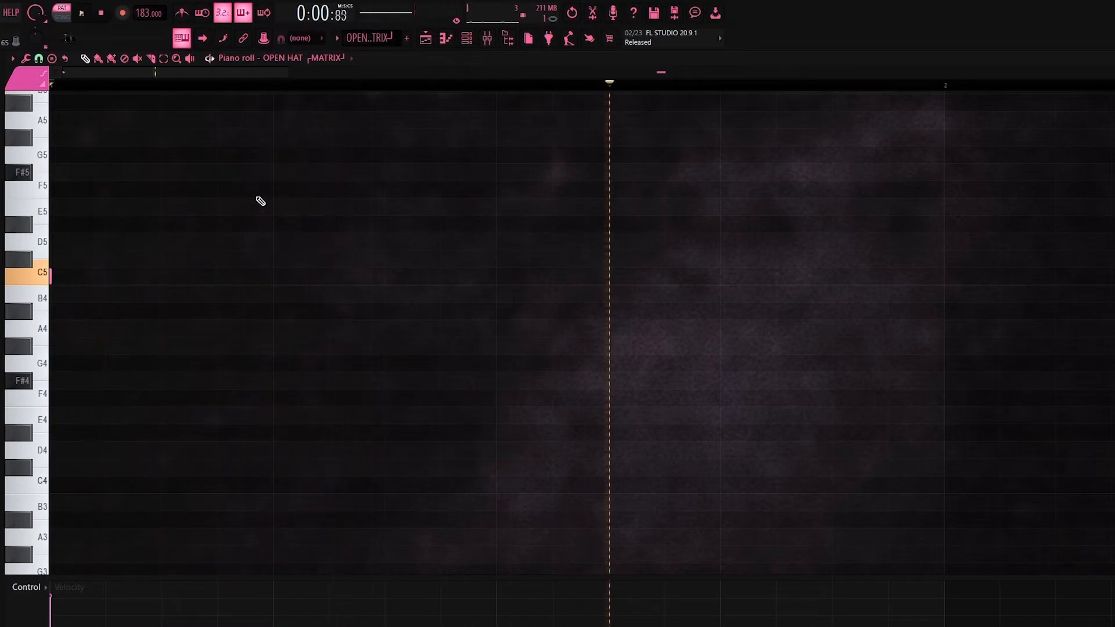
{"action": "key", "text": "space"}
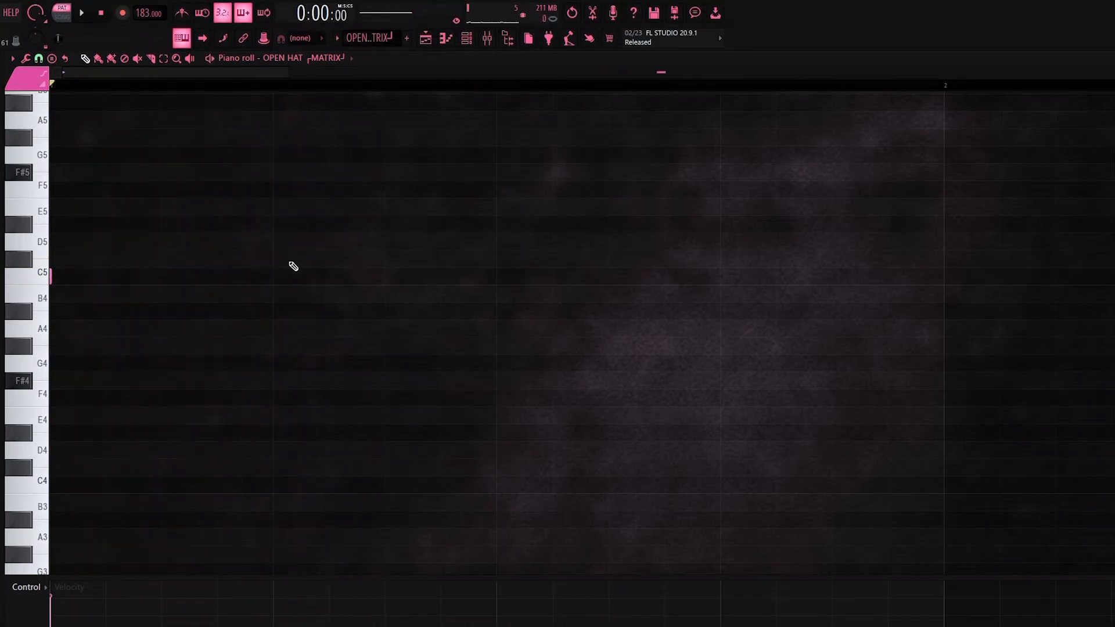
{"action": "key", "text": "space"}
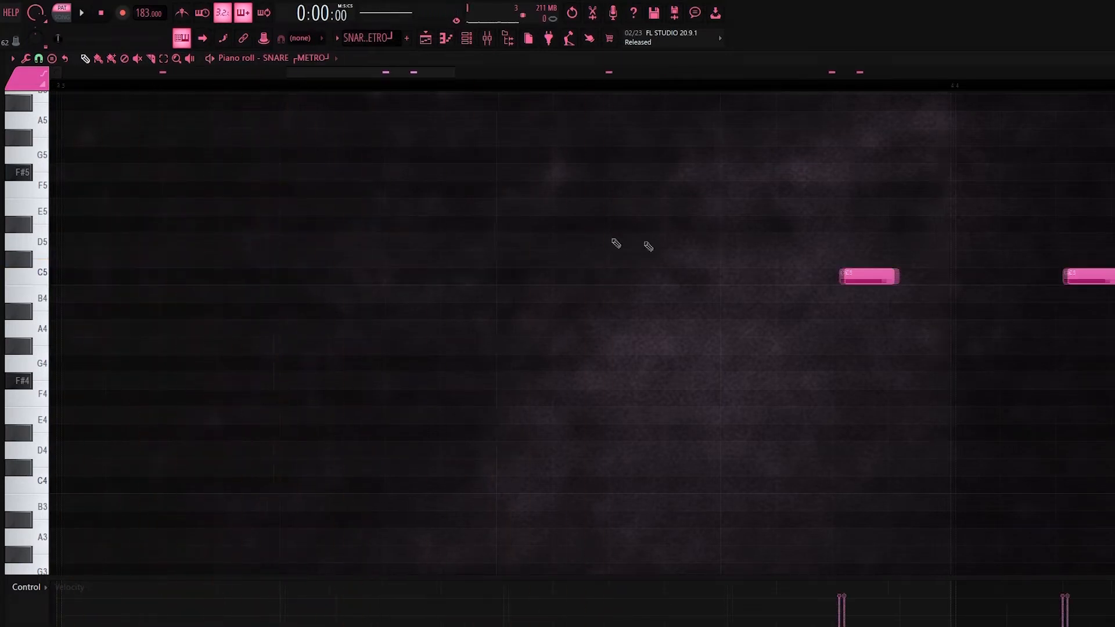
Play the SNARE METRO and OPEN HAT PULSE patterns against the metronome.
{"action": "left_click_drag", "start_coordinate": [306, 74], "coordinate": [129, 75]}
{"action": "scroll", "coordinate": [199, 137], "scroll_direction": "down", "scroll_amount": 2}
{"action": "left_click", "coordinate": [182, 12]}
{"action": "scroll", "coordinate": [482, 142], "scroll_direction": "down", "scroll_amount": 2}
{"action": "key", "text": "space"}
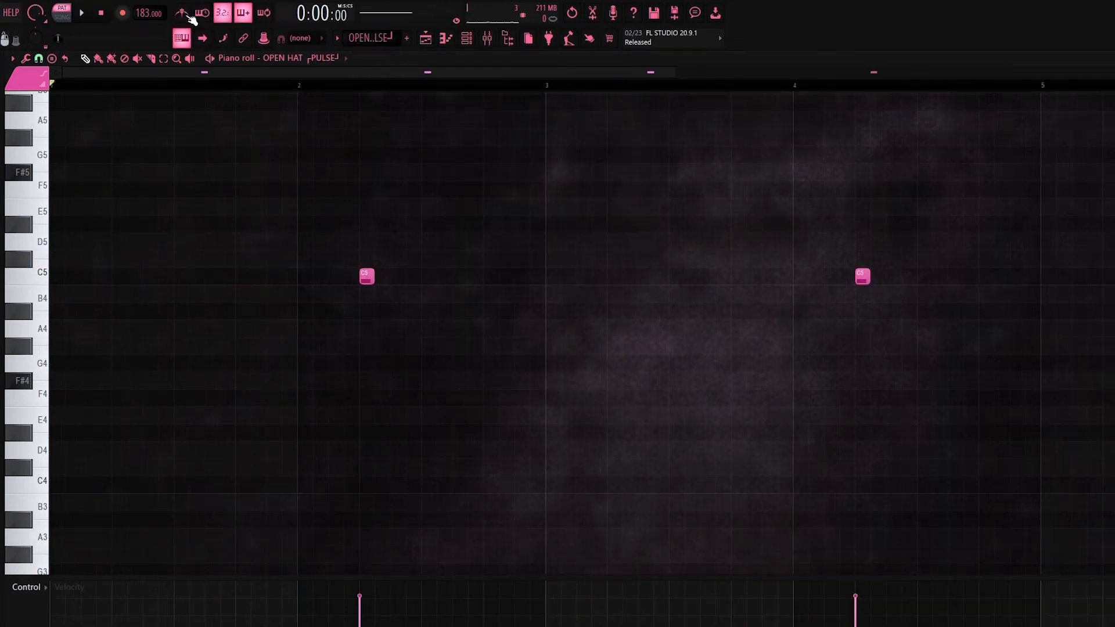
{"action": "left_click", "coordinate": [182, 13]}
{"action": "key", "text": "space"}
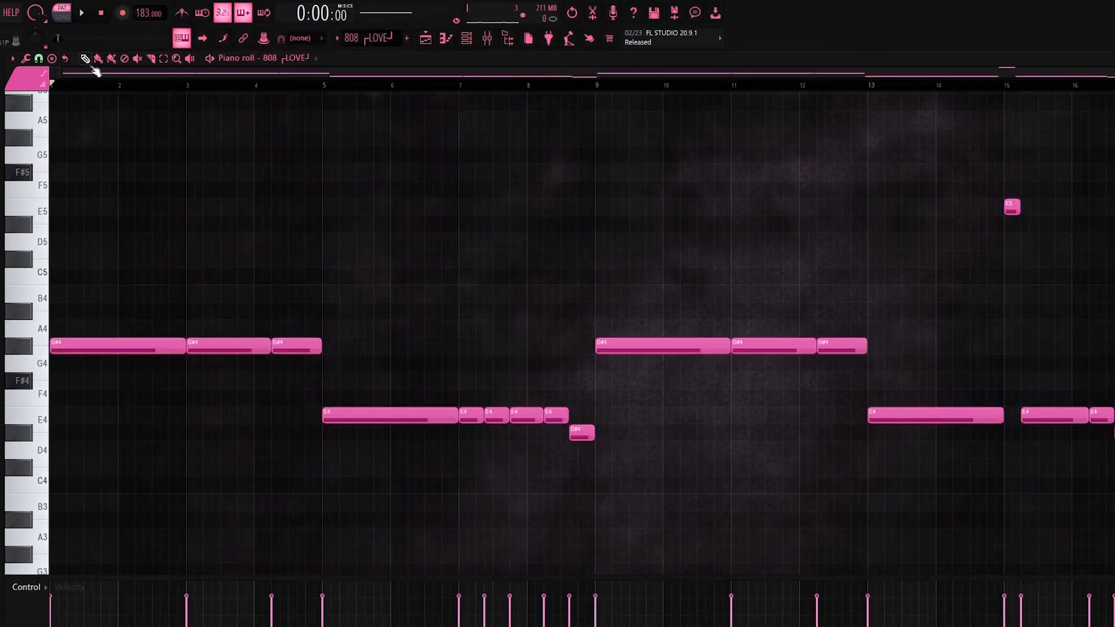
Set the root note of the piano roll's scale highlighting to G# for the 808 LOVE pattern.
{"action": "scroll", "coordinate": [187, 154], "scroll_direction": "up", "scroll_amount": 2}
{"action": "left_click_drag", "start_coordinate": [227, 75], "coordinate": [180, 76]}
{"action": "scroll", "coordinate": [255, 170], "scroll_direction": "down", "scroll_amount": 1}
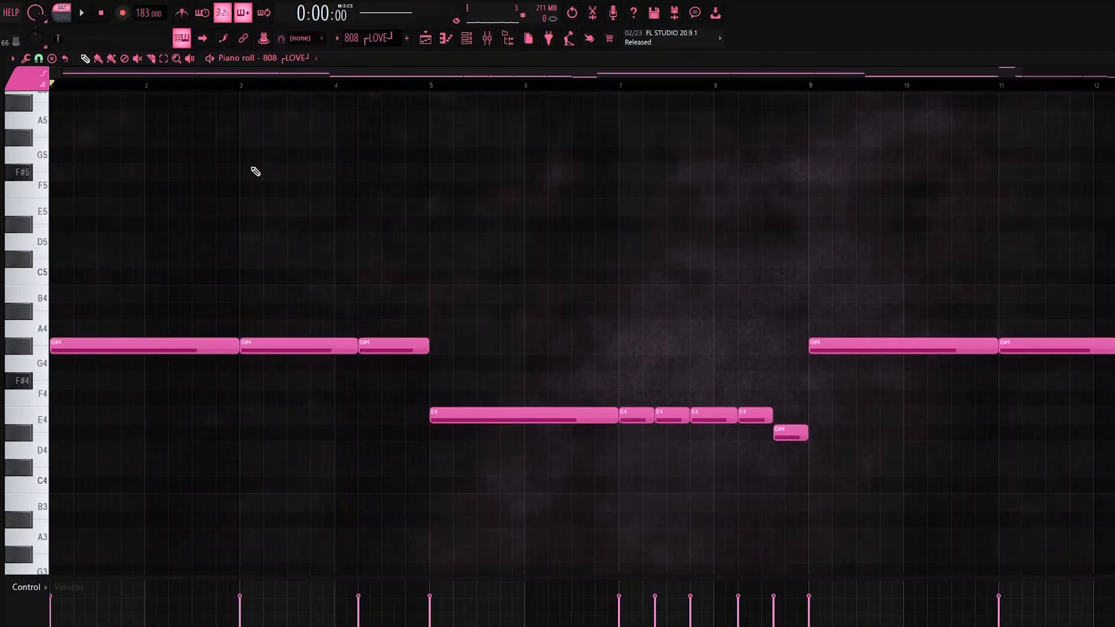
{"action": "left_click", "coordinate": [36, 73]}
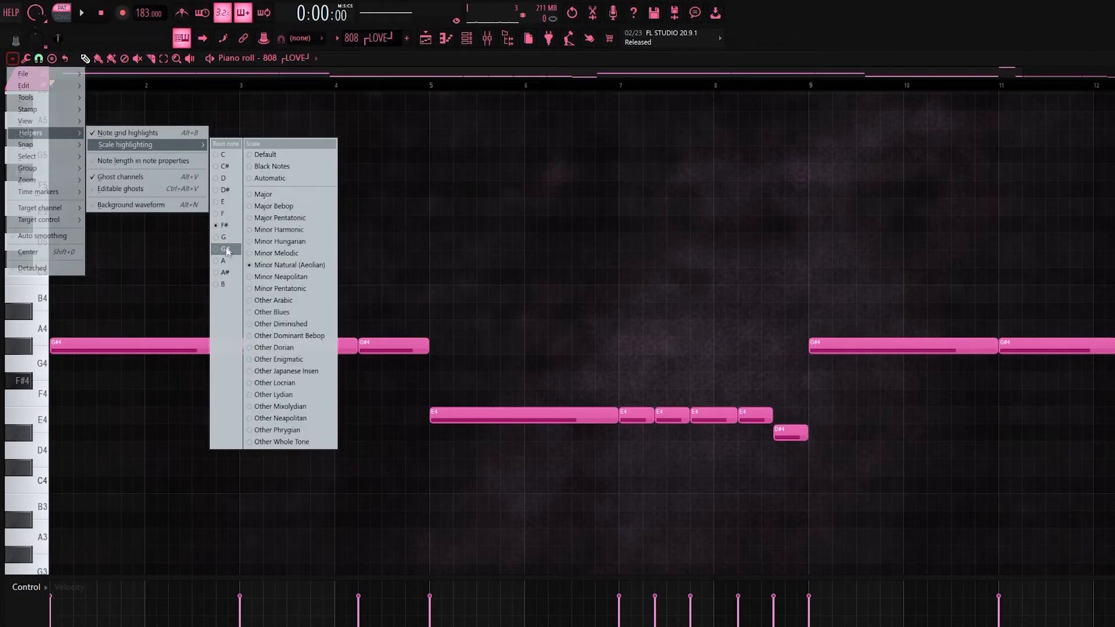
{"action": "left_click", "coordinate": [279, 179]}
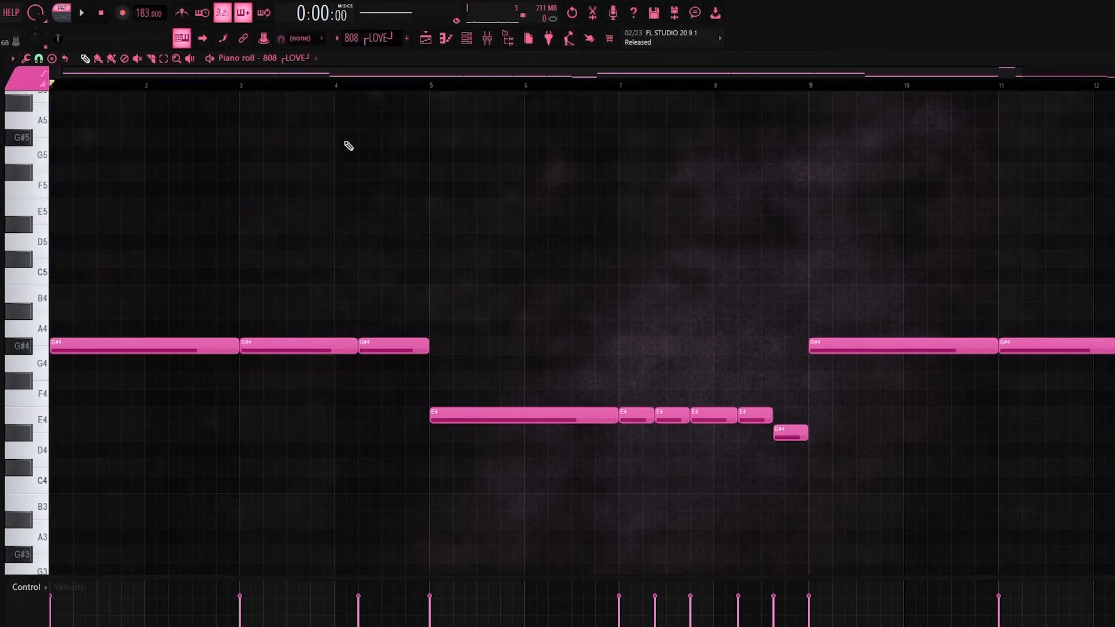
Play the 808 LOVE pattern from bar 1.
{"action": "scroll", "coordinate": [348, 146], "scroll_direction": "down", "scroll_amount": 2}
{"action": "key", "text": "space"}
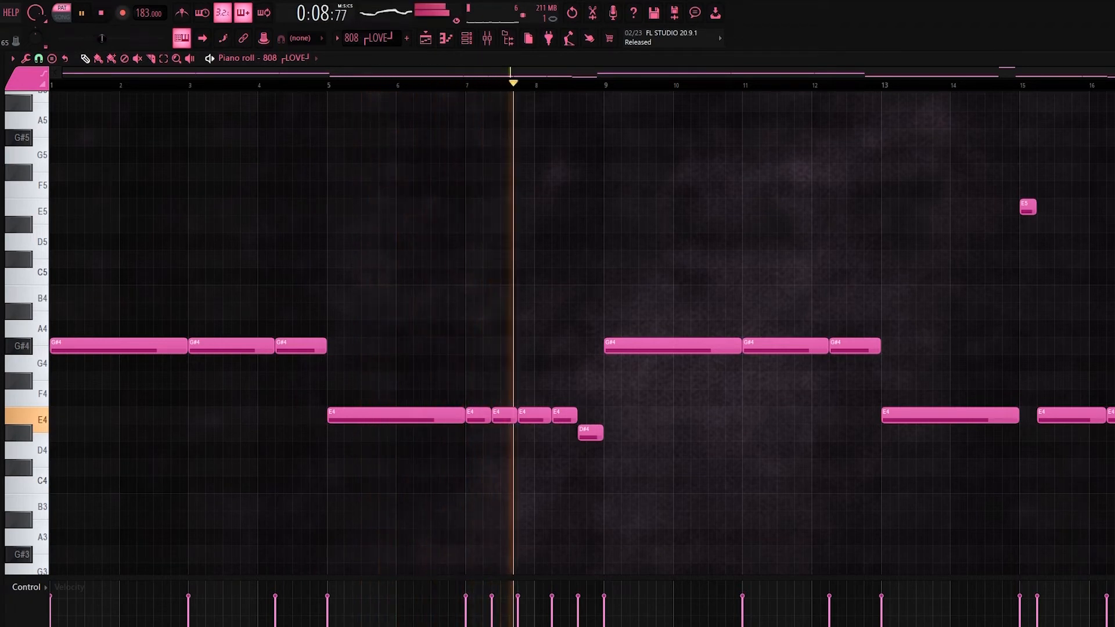
{"action": "key", "text": "space"}
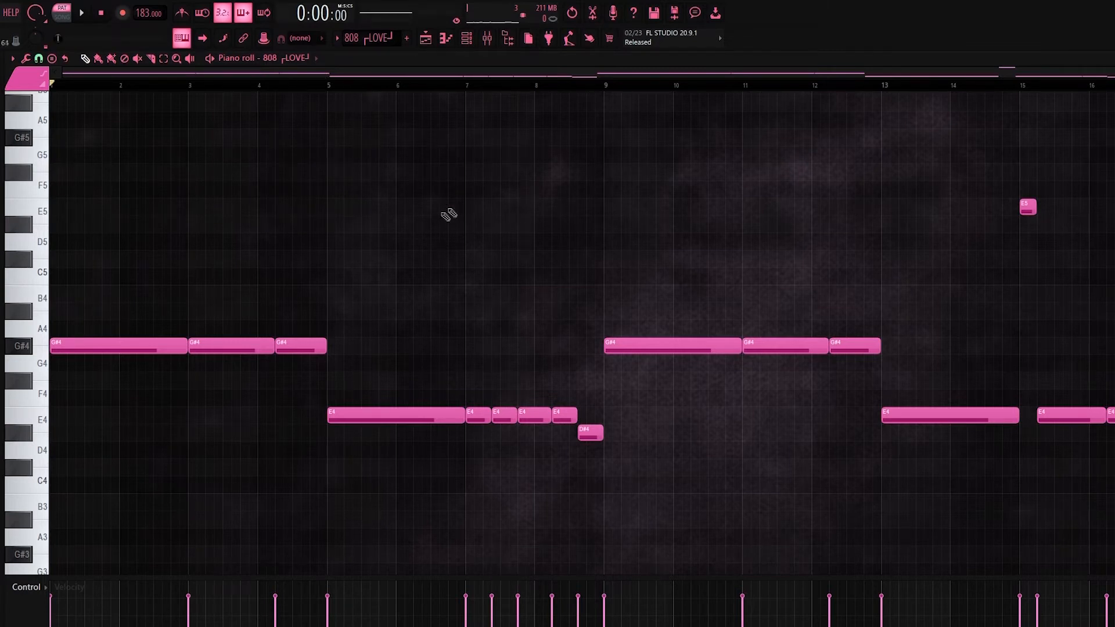
Examine the opening G#4 notes of the 808 pattern in bars 1 to 4.
{"action": "scroll", "coordinate": [530, 196], "scroll_direction": "up", "scroll_amount": 3}
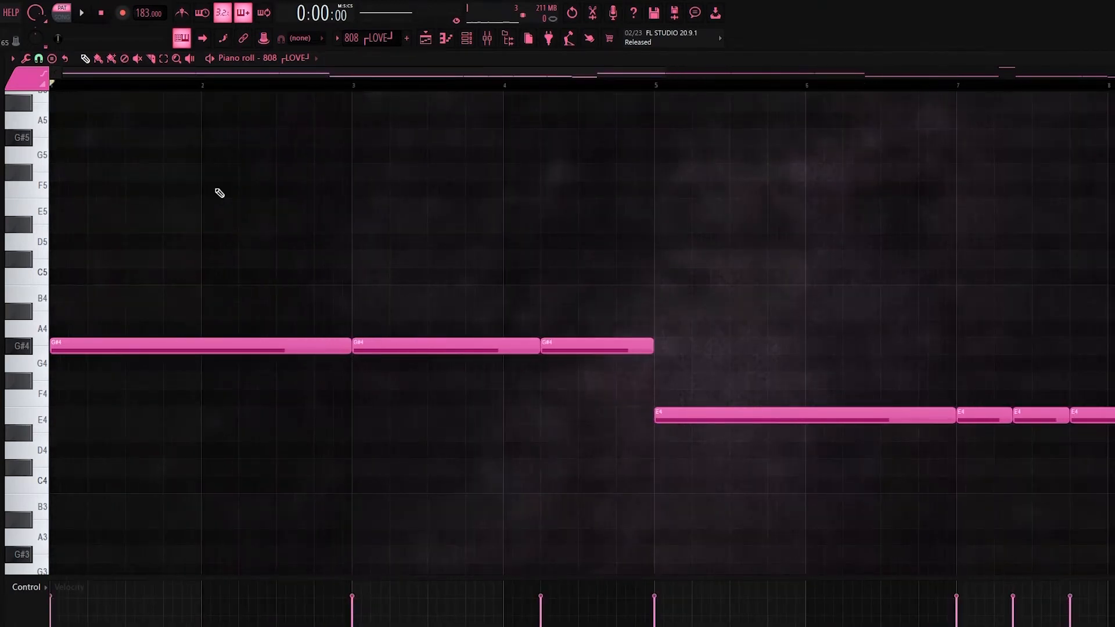
{"action": "scroll", "coordinate": [240, 215], "scroll_direction": "up", "scroll_amount": 2}
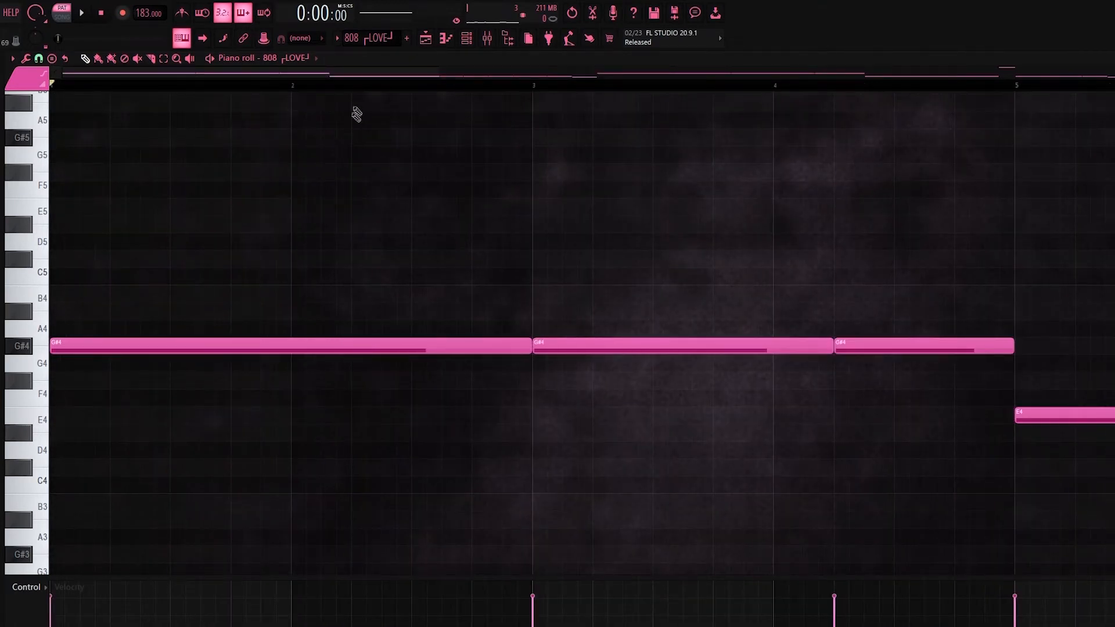
{"action": "left_click_drag", "start_coordinate": [535, 86], "coordinate": [52, 85]}
{"action": "left_click", "coordinate": [428, 86], "text": "ctrl"}
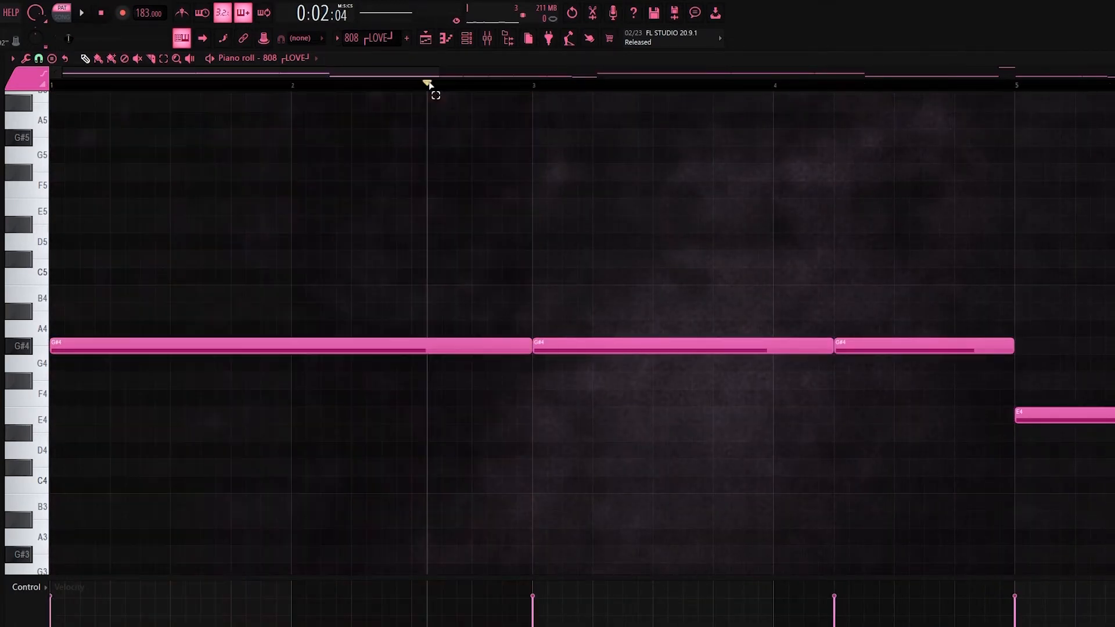
{"action": "left_click", "coordinate": [328, 353]}
{"action": "scroll", "coordinate": [204, 331], "scroll_direction": "down", "scroll_amount": 4}
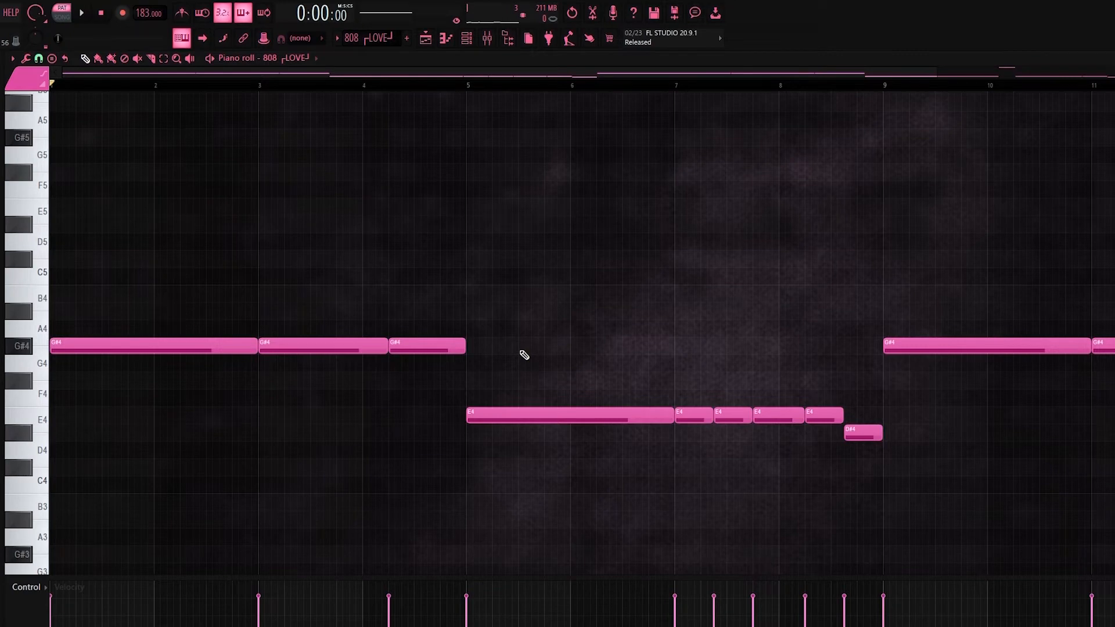
Mark bars 7 and 8 of the 808 pattern and examine the short notes there.
{"action": "left_click_drag", "start_coordinate": [682, 86], "coordinate": [883, 86]}
{"action": "scroll", "coordinate": [1002, 207], "scroll_direction": "up", "scroll_amount": 1}
{"action": "scroll", "coordinate": [633, 403], "scroll_direction": "down", "scroll_amount": 1}
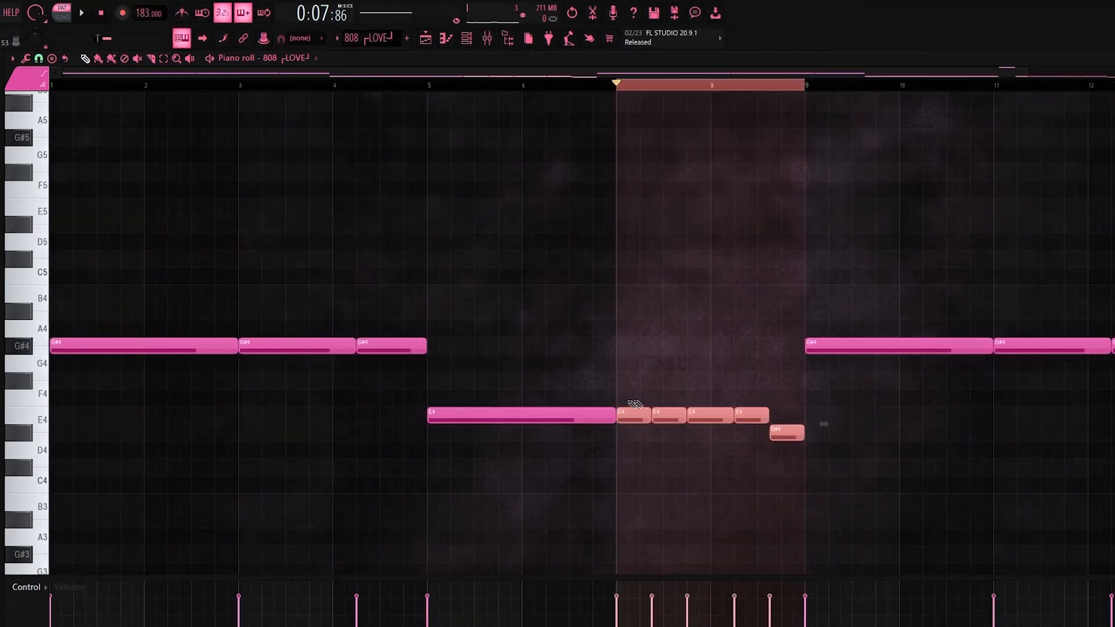
{"action": "scroll", "coordinate": [921, 390], "scroll_direction": "up", "scroll_amount": 2}
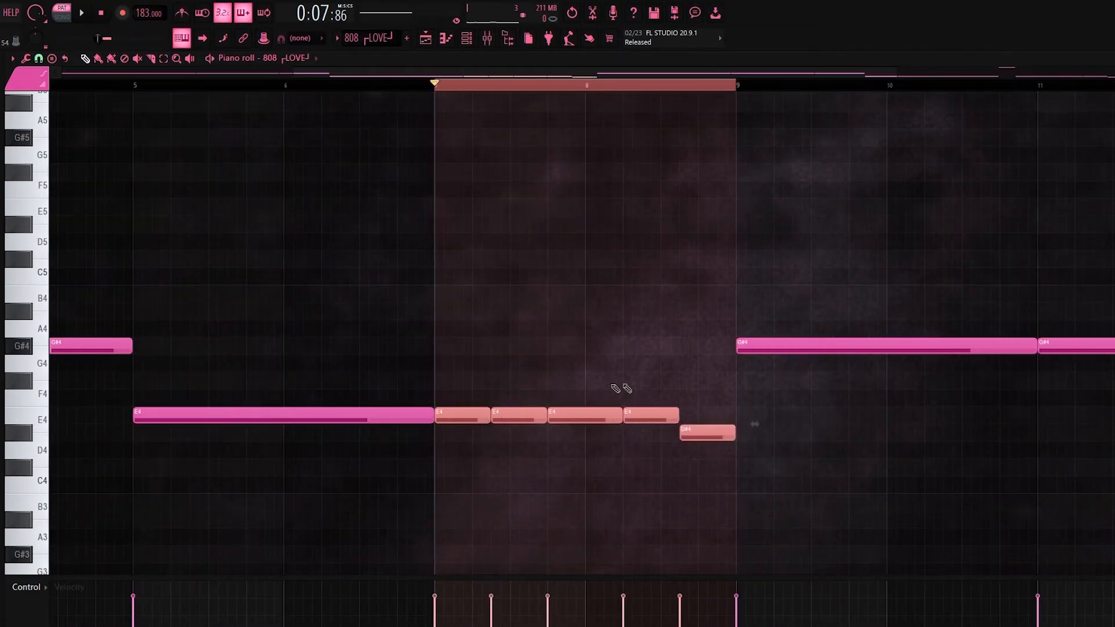
{"action": "scroll", "coordinate": [624, 388], "scroll_direction": "down", "scroll_amount": 2}
Mark the first eight bars of the 808 pattern and compare them with the repeat that starts at bar 9.
{"action": "left_click_drag", "start_coordinate": [620, 86], "coordinate": [52, 87]}
{"action": "scroll", "coordinate": [496, 87], "scroll_direction": "right", "scroll_amount": 1}
{"action": "left_click", "coordinate": [609, 88]}
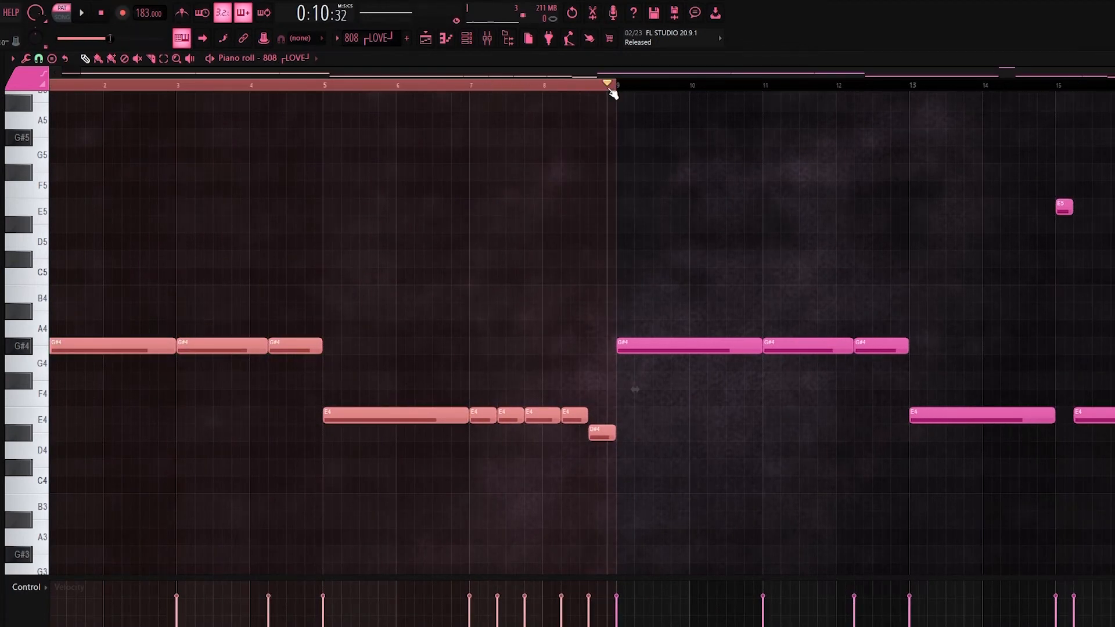
{"action": "scroll", "coordinate": [499, 98], "scroll_direction": "down", "scroll_amount": 1}
{"action": "left_click_drag", "start_coordinate": [502, 87], "coordinate": [51, 87]}
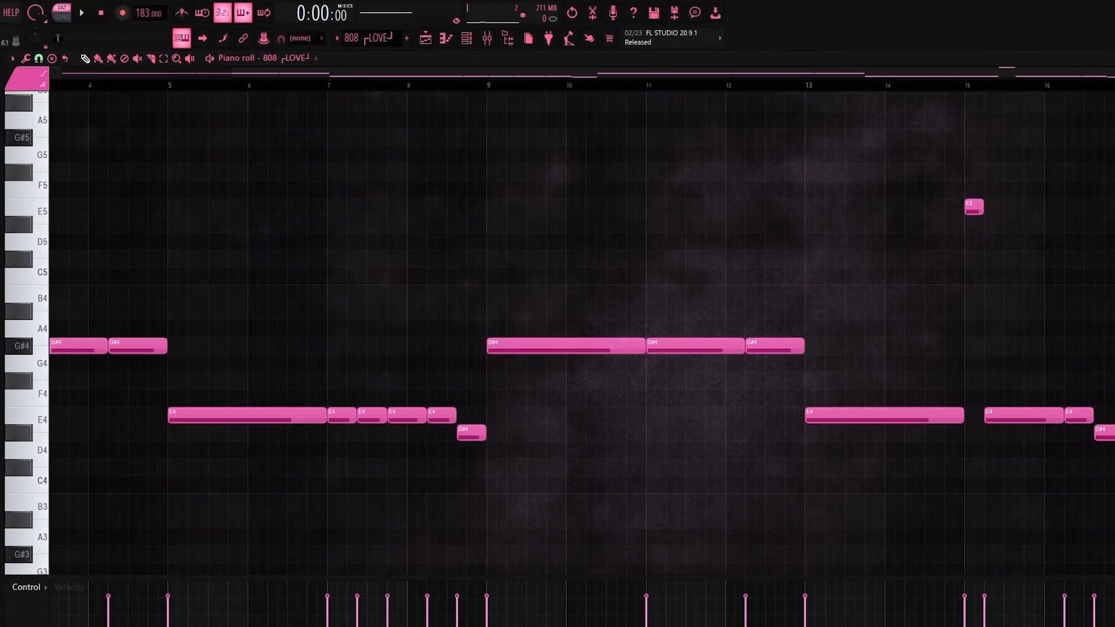
Examine the 808 variation from bar 13 to bar 17 and play it from bar 13.
{"action": "scroll", "coordinate": [1109, 224], "scroll_direction": "up", "scroll_amount": 3}
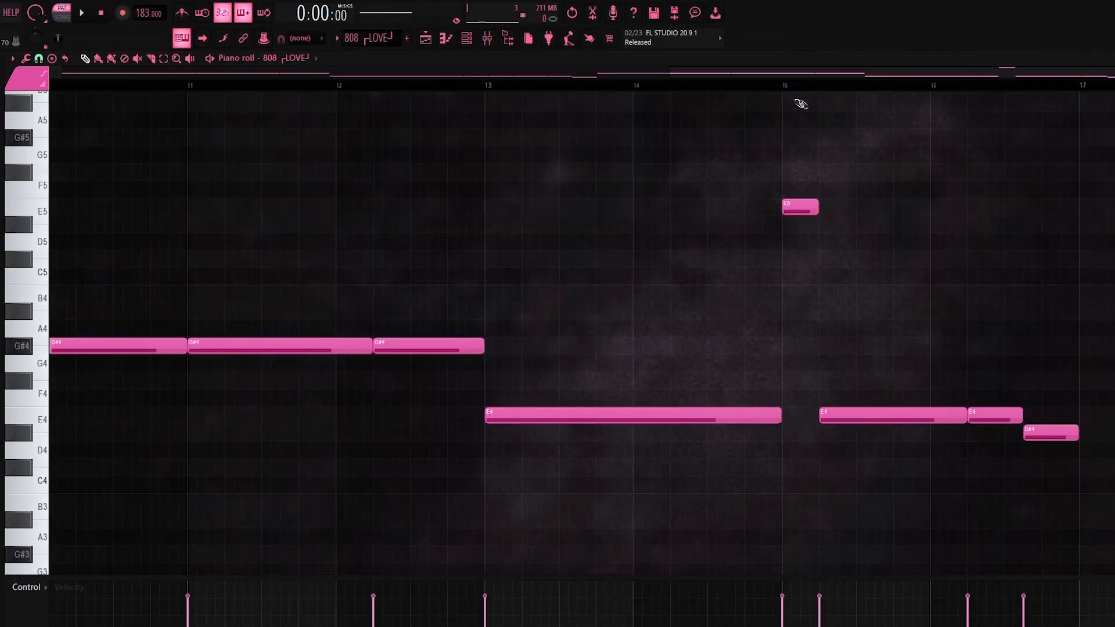
{"action": "left_click", "coordinate": [488, 87]}
{"action": "key", "text": "space"}
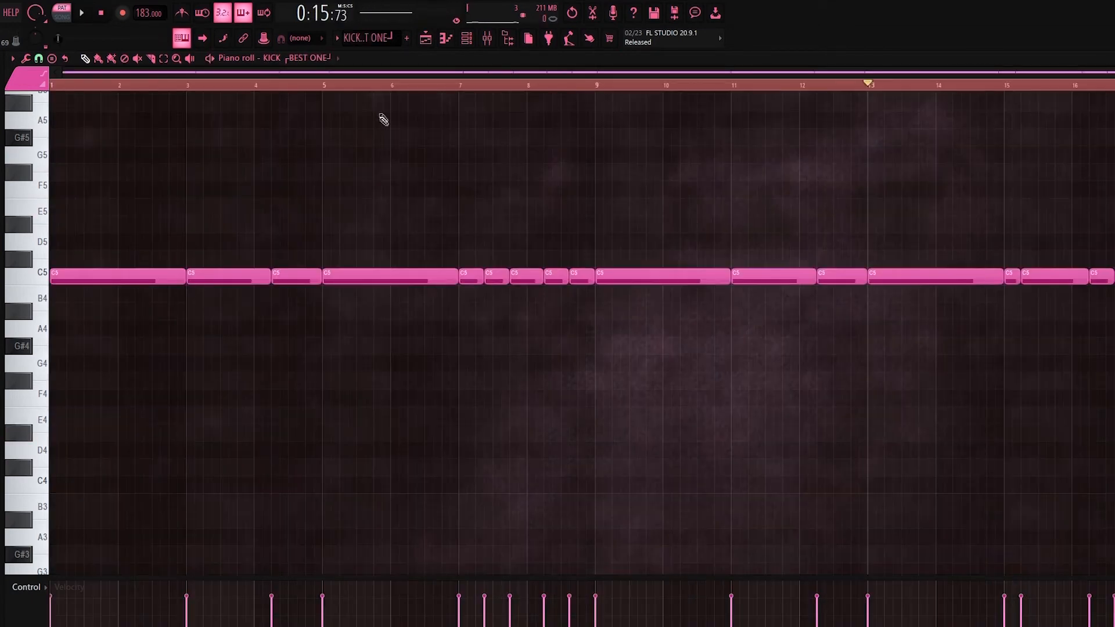
Clear the time selection and play the KICK BEST ONE pattern from bar 1.
{"action": "double_click", "coordinate": [380, 86]}
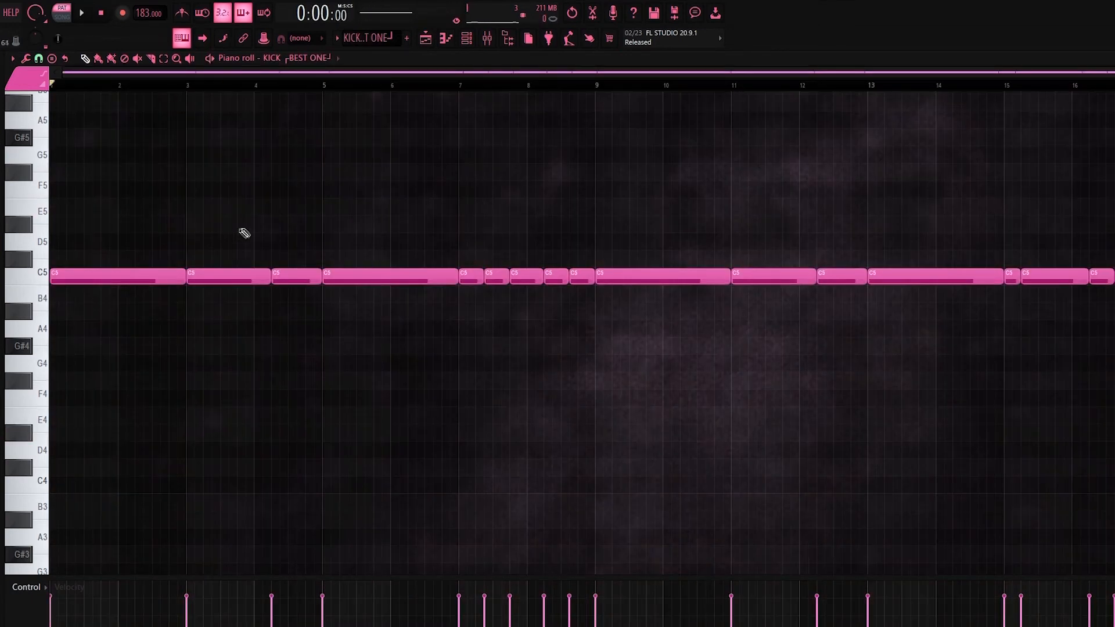
{"action": "scroll", "coordinate": [239, 233], "scroll_direction": "up", "scroll_amount": 2}
{"action": "key", "text": "space"}
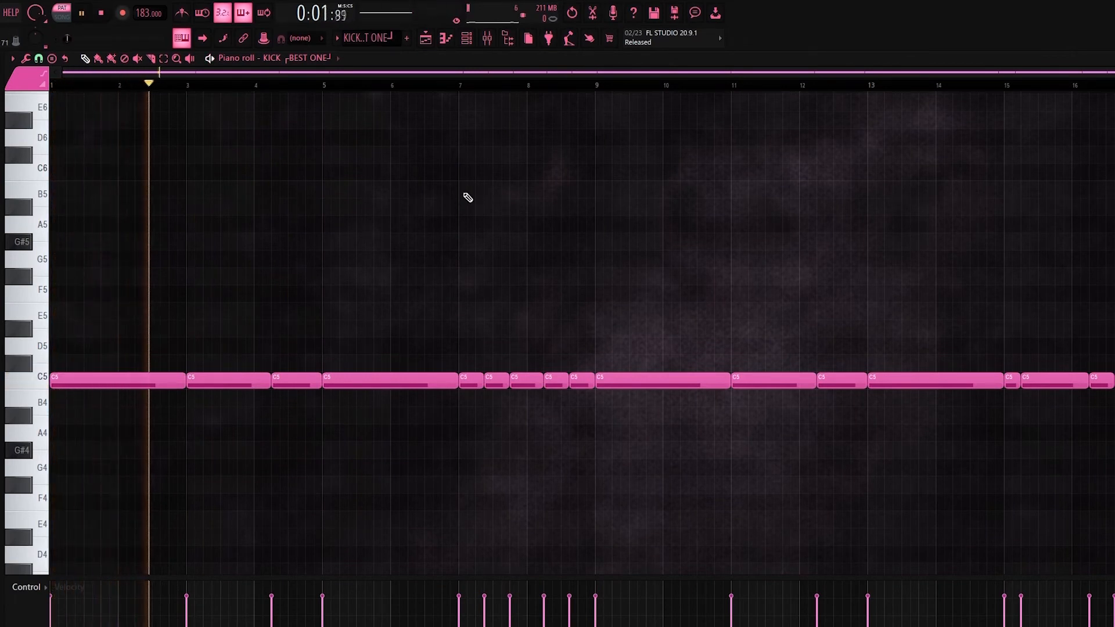
{"action": "key", "text": "space"}
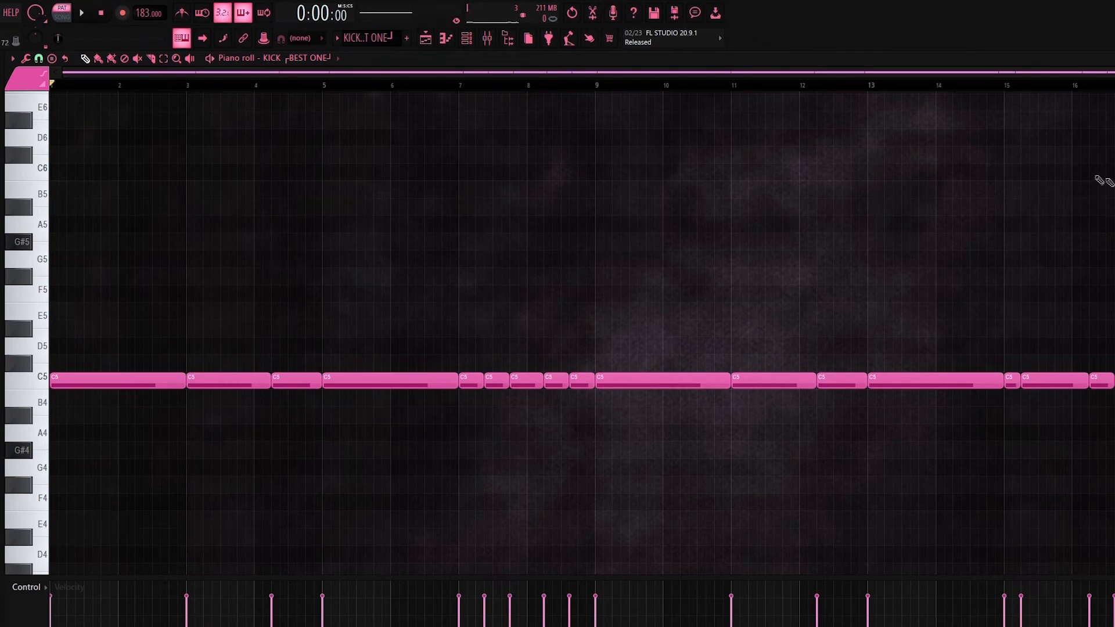
Play the drum and 808 patterns together in the playlist from bar 25 to bar 33.
{"action": "key", "text": "F5"}
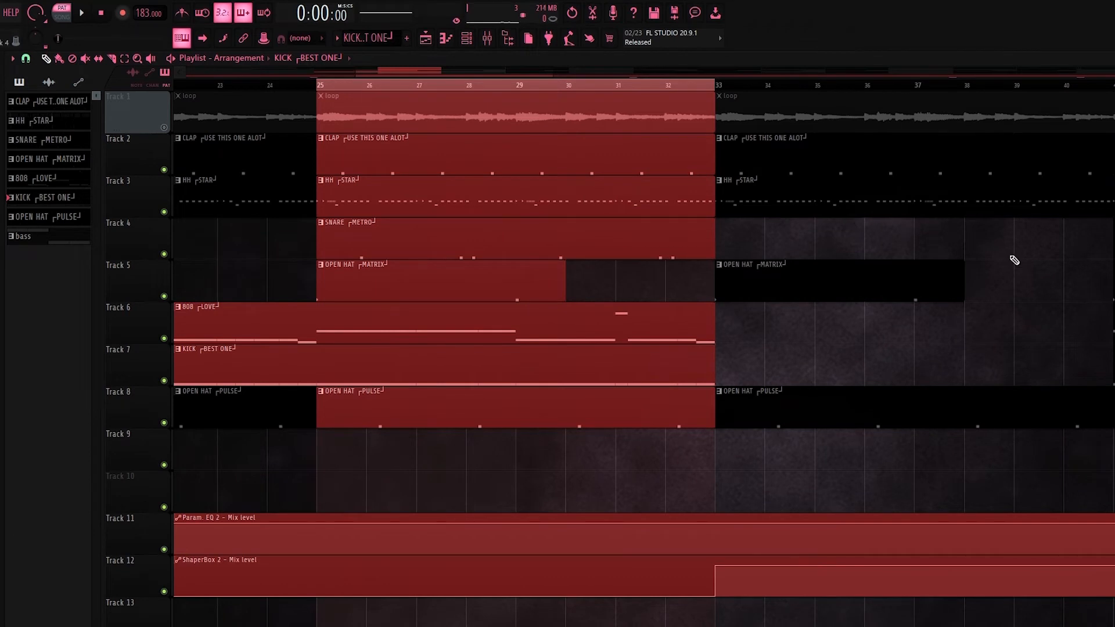
{"action": "key", "text": "space"}
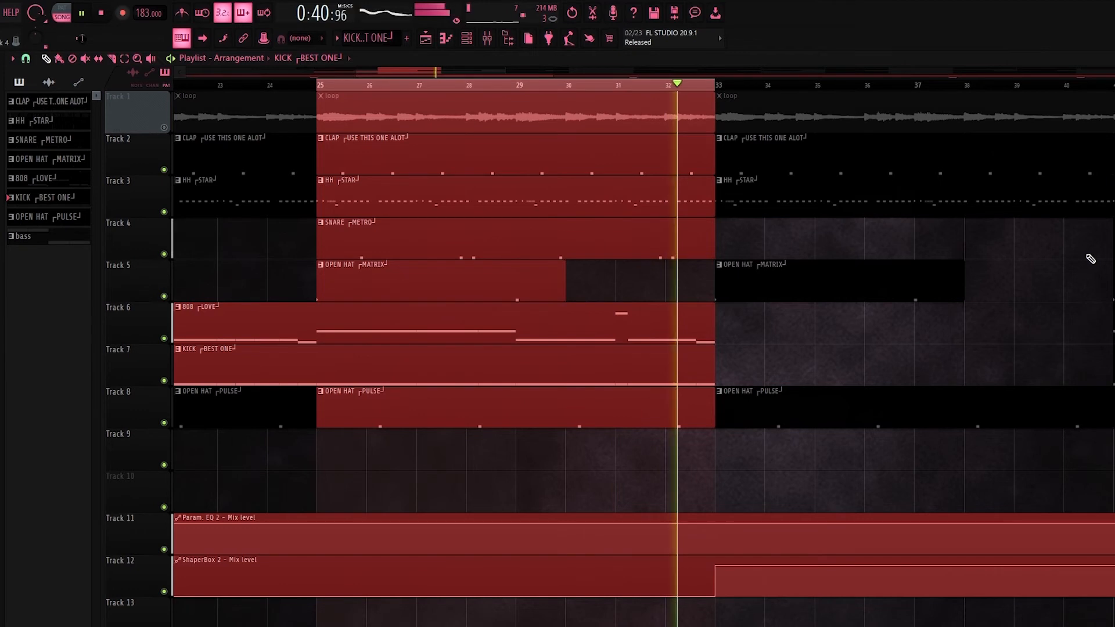
{"action": "key", "text": "space"}
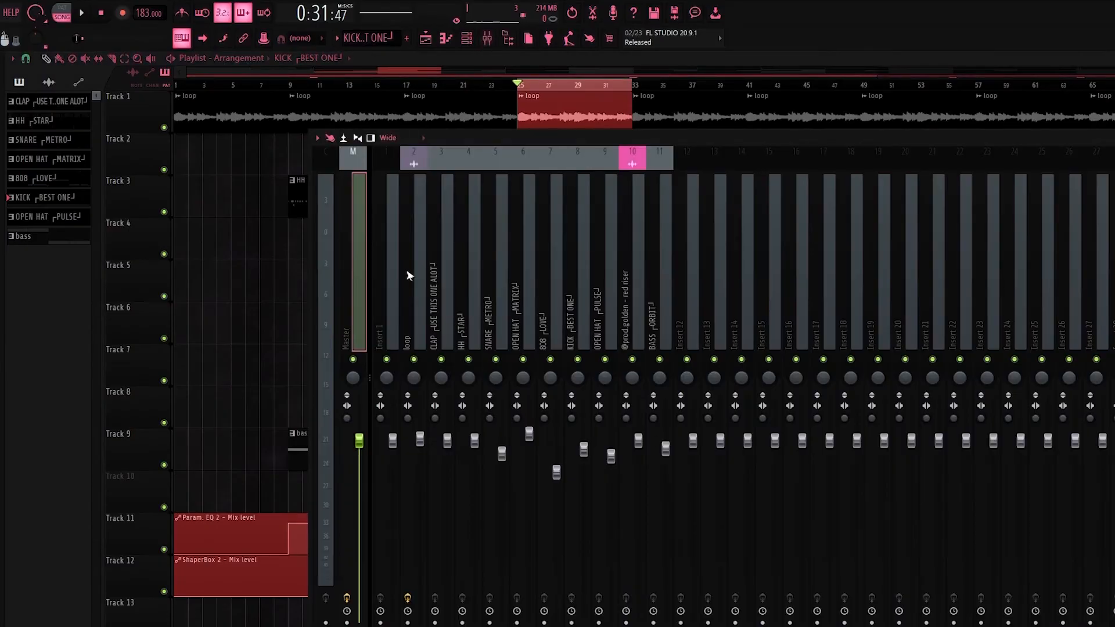
Inspect the loop's mixer track and the Param. EQ 2 mix level automation around bar 9 of the playlist.
{"action": "left_click", "coordinate": [410, 275]}
{"action": "left_click", "coordinate": [1110, 199]}
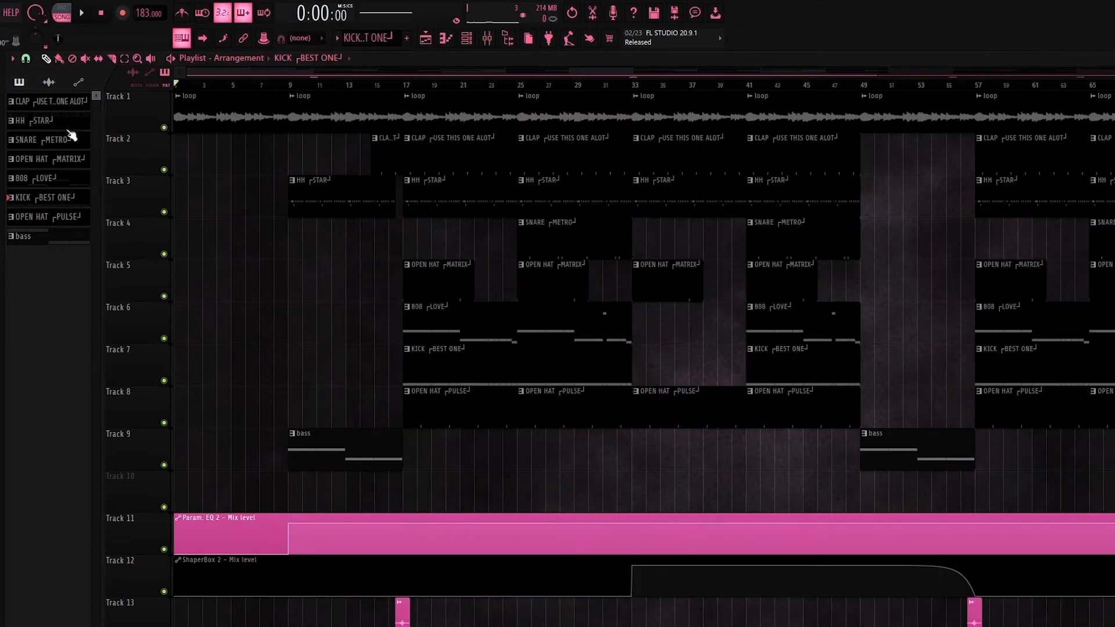
{"action": "scroll", "coordinate": [326, 515], "scroll_direction": "down", "scroll_amount": 2}
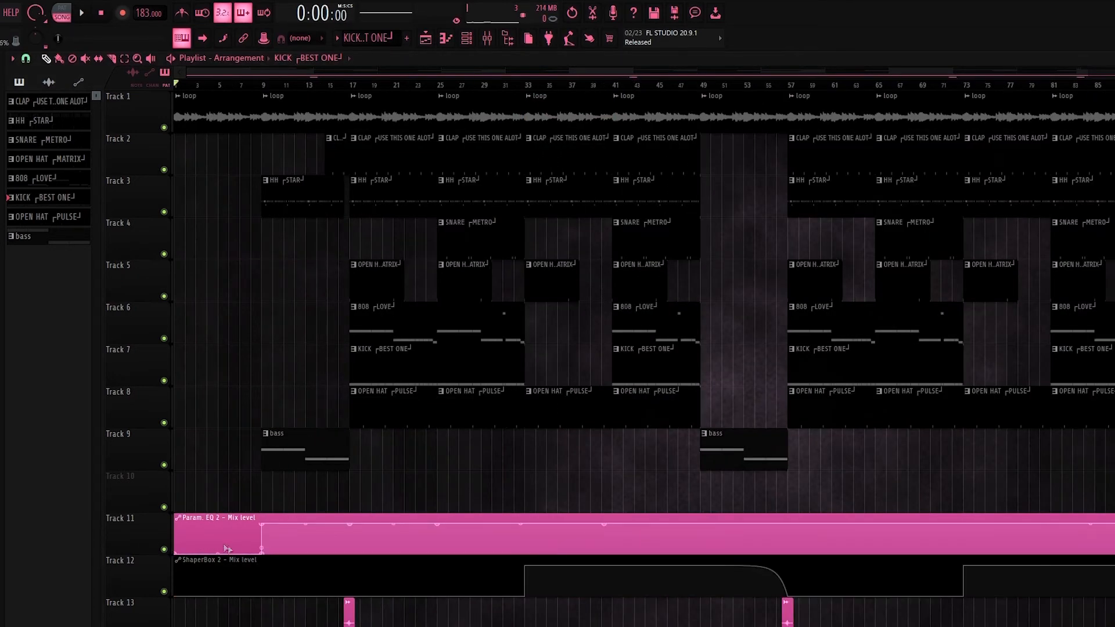
{"action": "left_click_drag", "start_coordinate": [263, 87], "coordinate": [80, 117]}
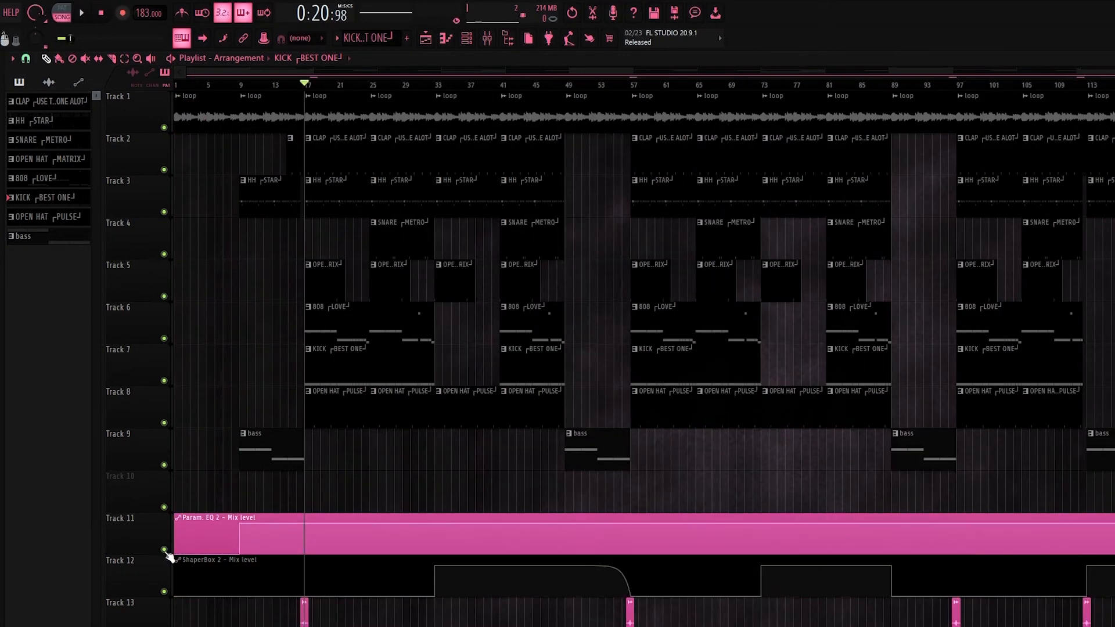
Isolate the loop with its Param. EQ 2 and ShaperBox 2 automation tracks and play it from bars 17 and 25.
{"action": "left_click", "coordinate": [165, 550], "text": "ctrl"}
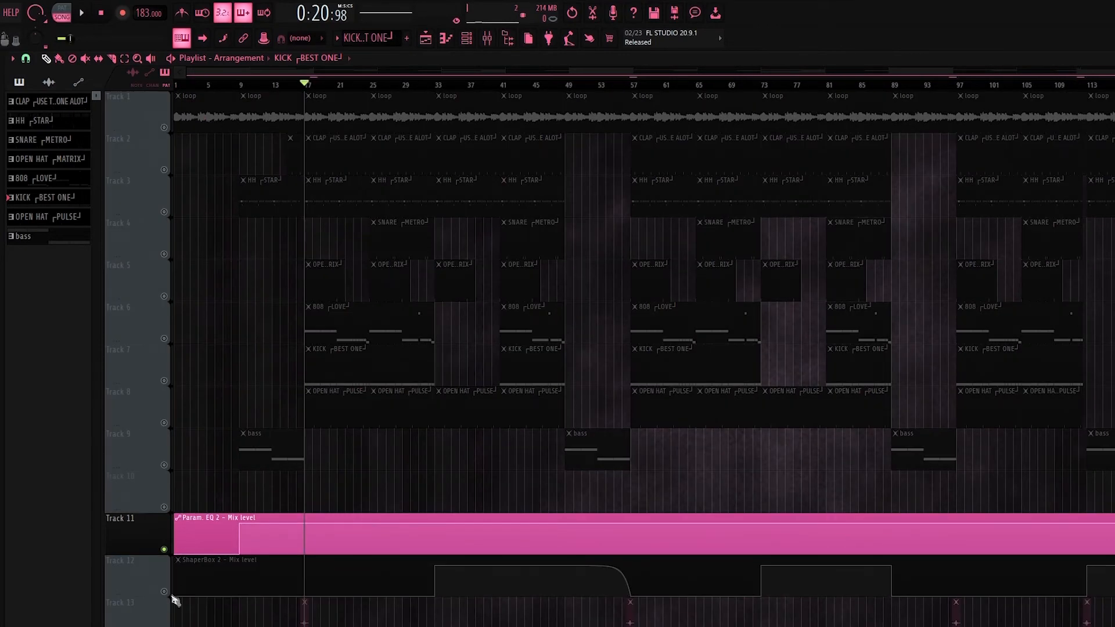
{"action": "left_click", "coordinate": [164, 127]}
{"action": "scroll", "coordinate": [334, 200], "scroll_direction": "up", "scroll_amount": 2}
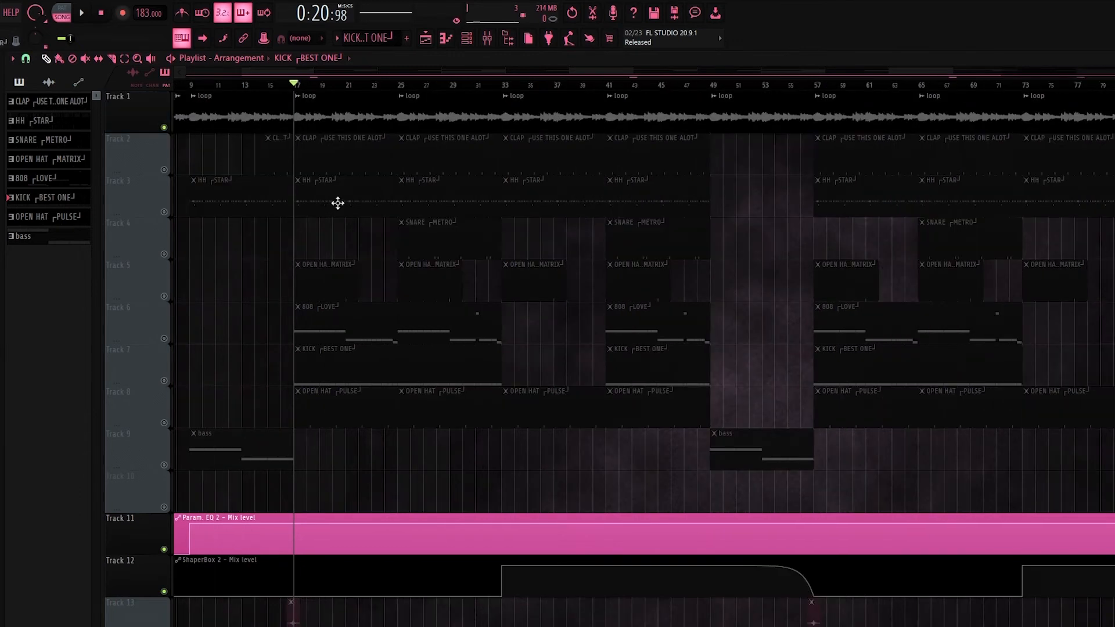
{"action": "key", "text": "space"}
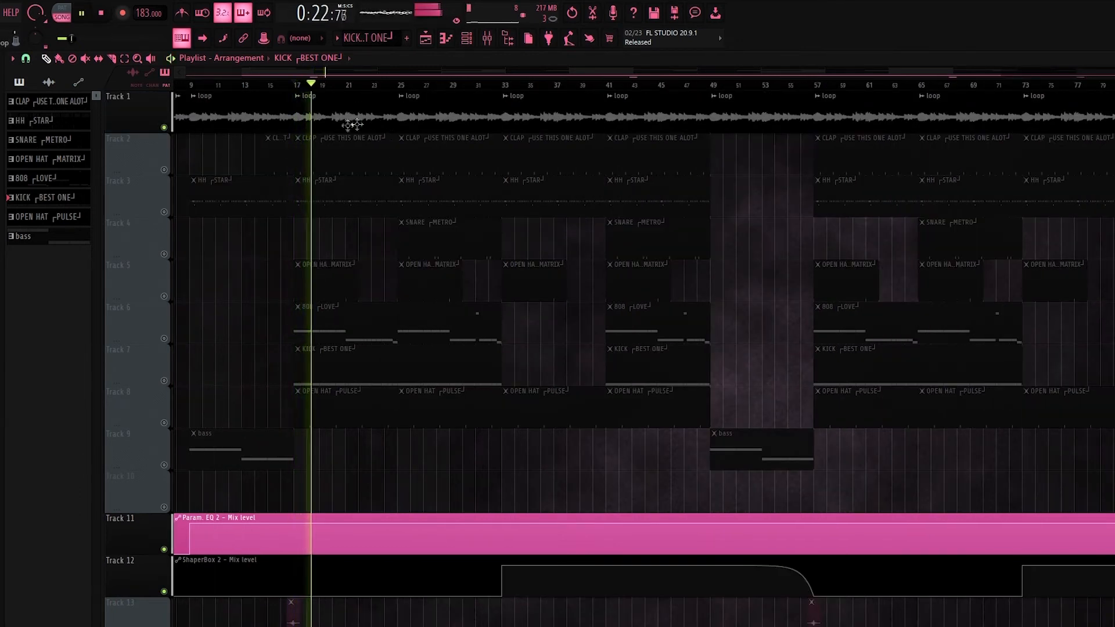
{"action": "left_click", "coordinate": [398, 86]}
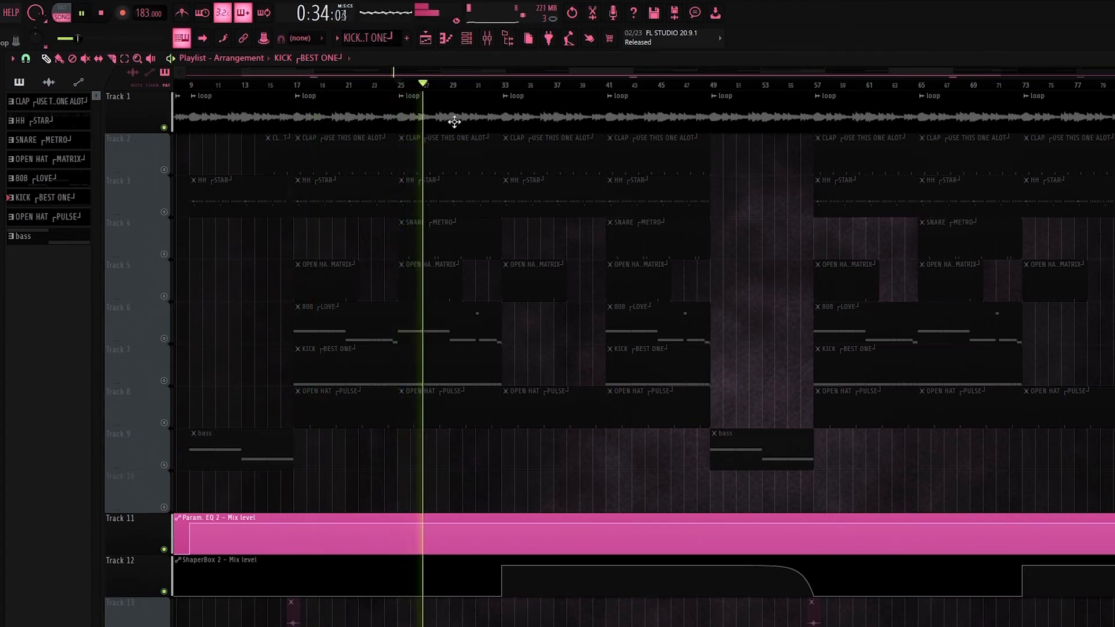
{"action": "key", "text": "space"}
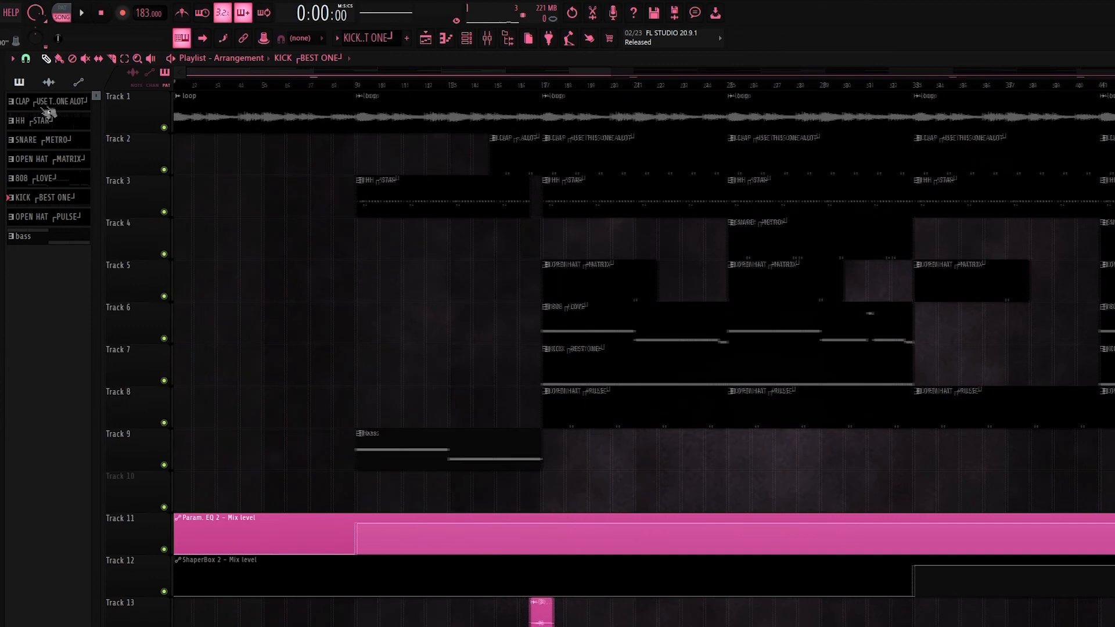
Open the bass pattern that starts at bar 9 in the piano roll and play it.
{"action": "left_click_drag", "start_coordinate": [273, 118], "coordinate": [358, 118]}
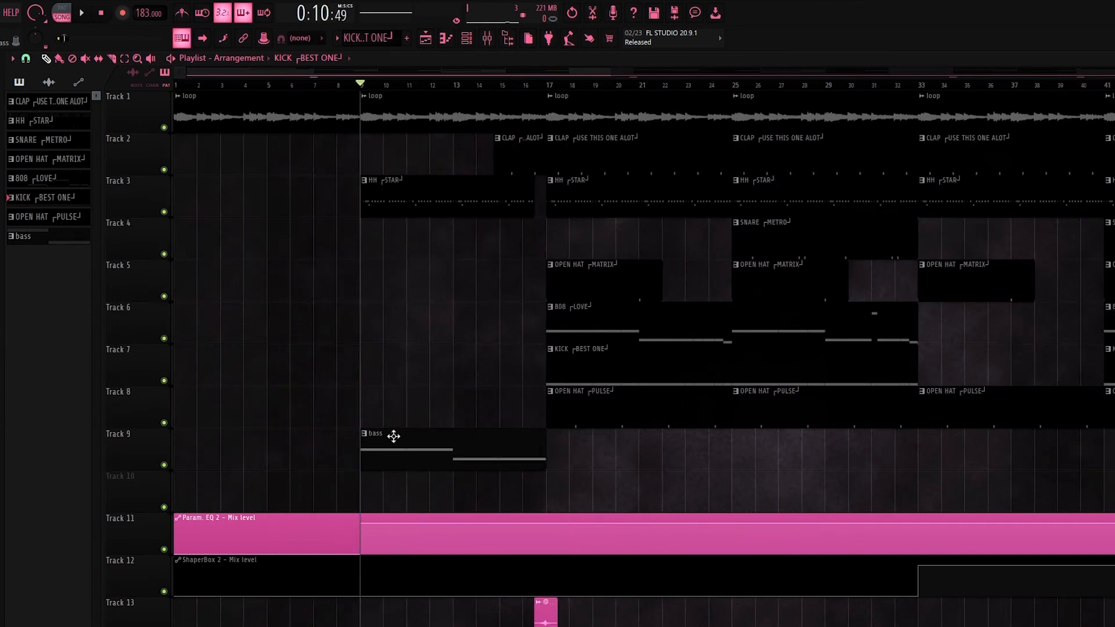
{"action": "double_click", "coordinate": [415, 438]}
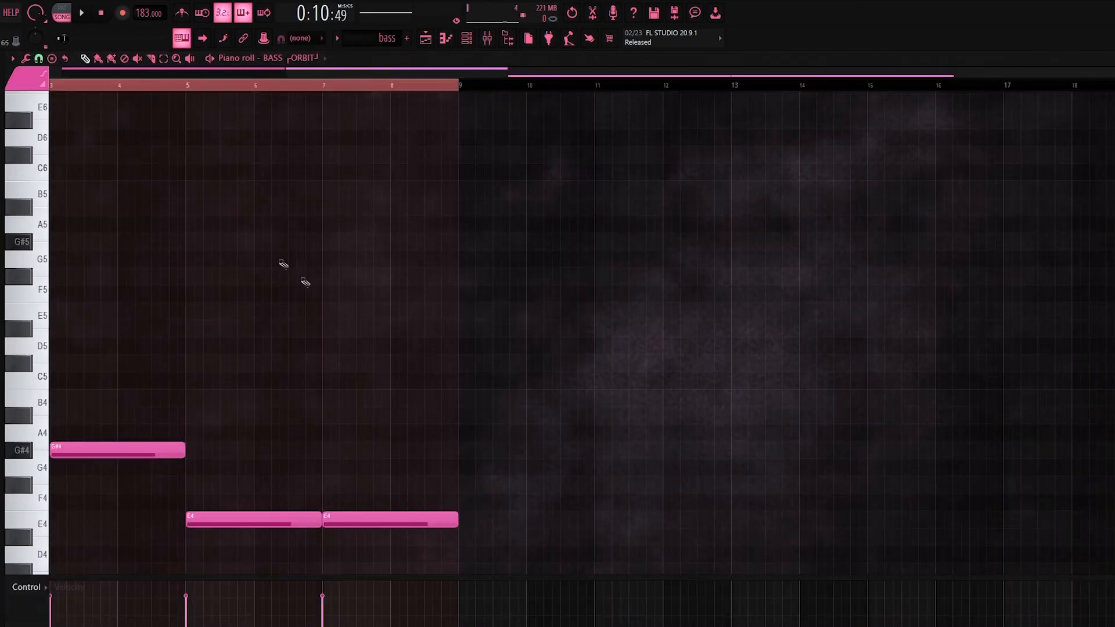
{"action": "left_click", "coordinate": [60, 12]}
{"action": "key", "text": "space"}
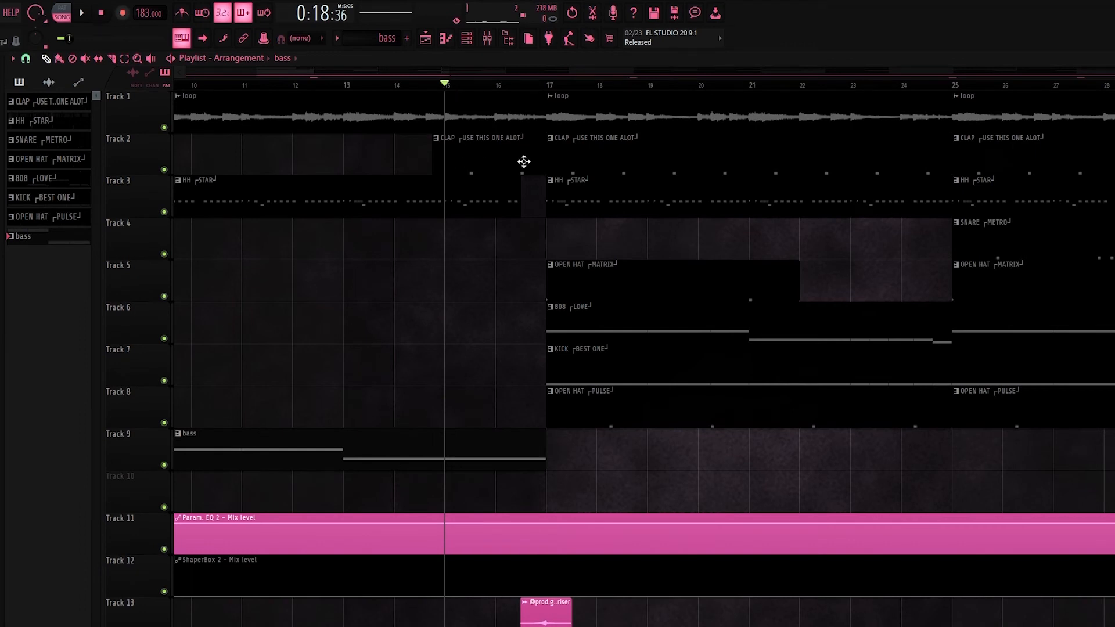
Play the playlist transition leading into bar 17 and examine the riser clip on track 13.
{"action": "key", "text": "space"}
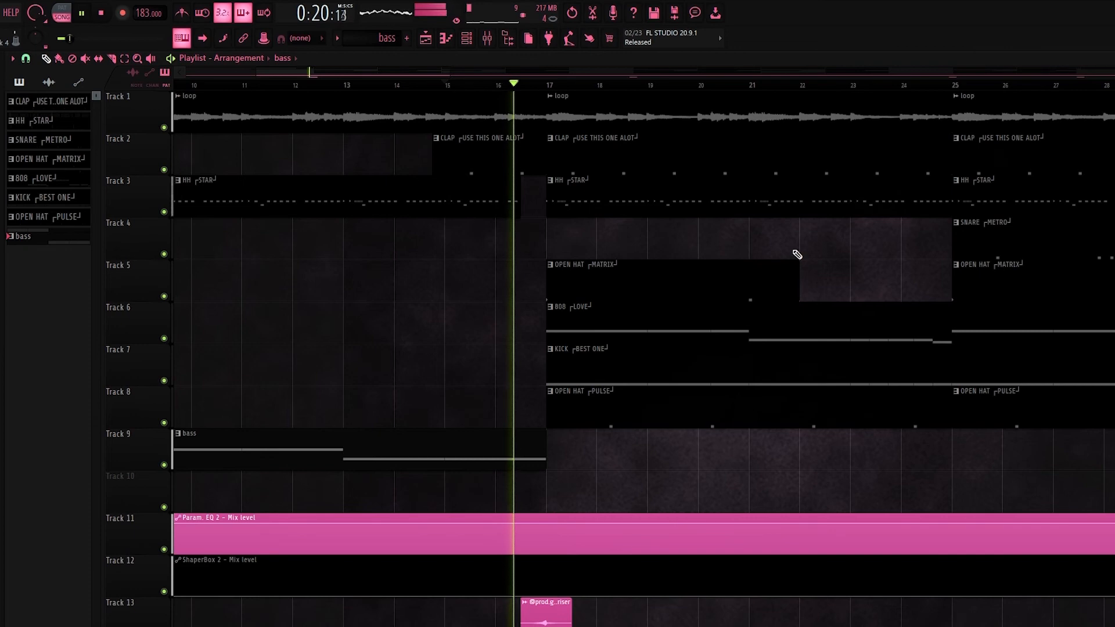
{"action": "key", "text": "space"}
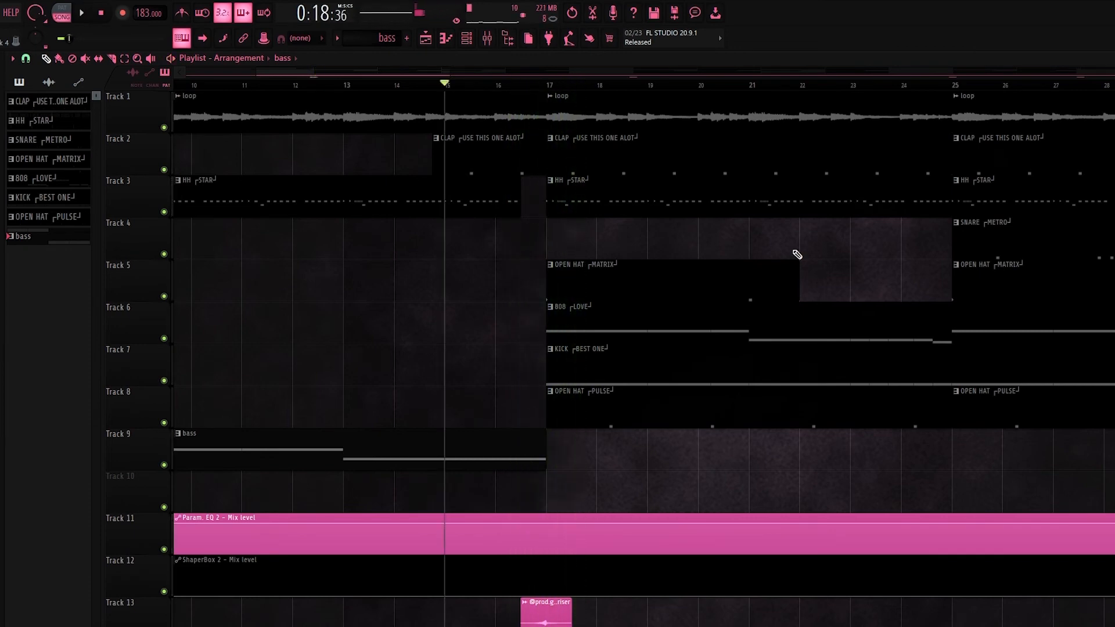
{"action": "scroll", "coordinate": [667, 294], "scroll_direction": "down", "scroll_amount": 2}
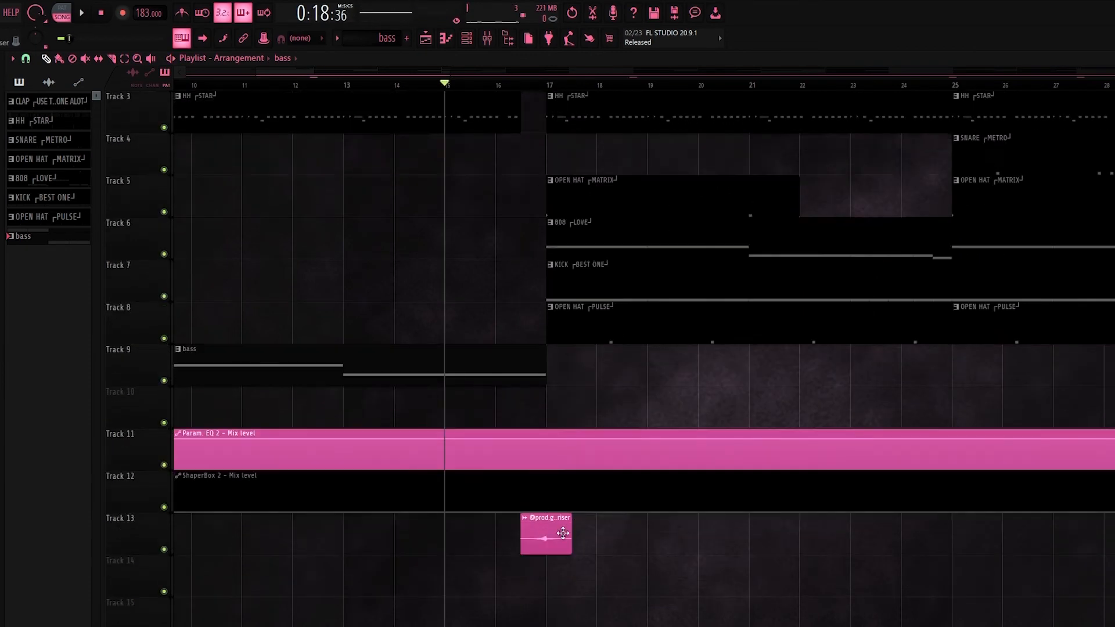
Mark bars 33 to 49 of the playlist as the time selection and examine the loop's ShaperBox 2 time effect.
{"action": "double_click", "coordinate": [546, 534]}
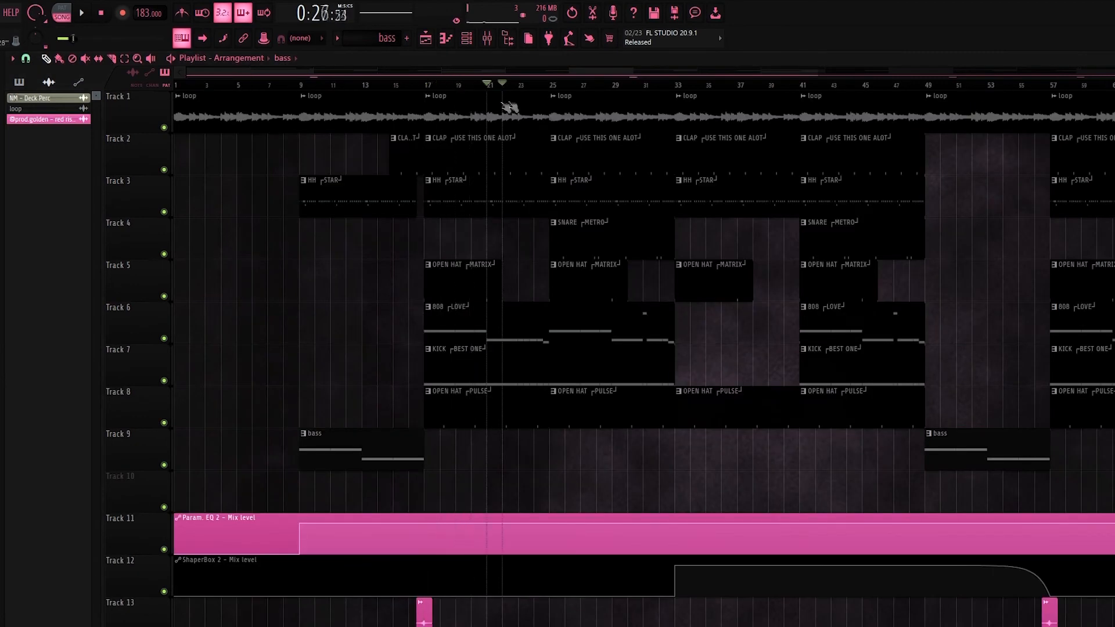
{"action": "left_click_drag", "start_coordinate": [428, 91], "coordinate": [679, 107]}
{"action": "key", "text": "ctrl+Right"}
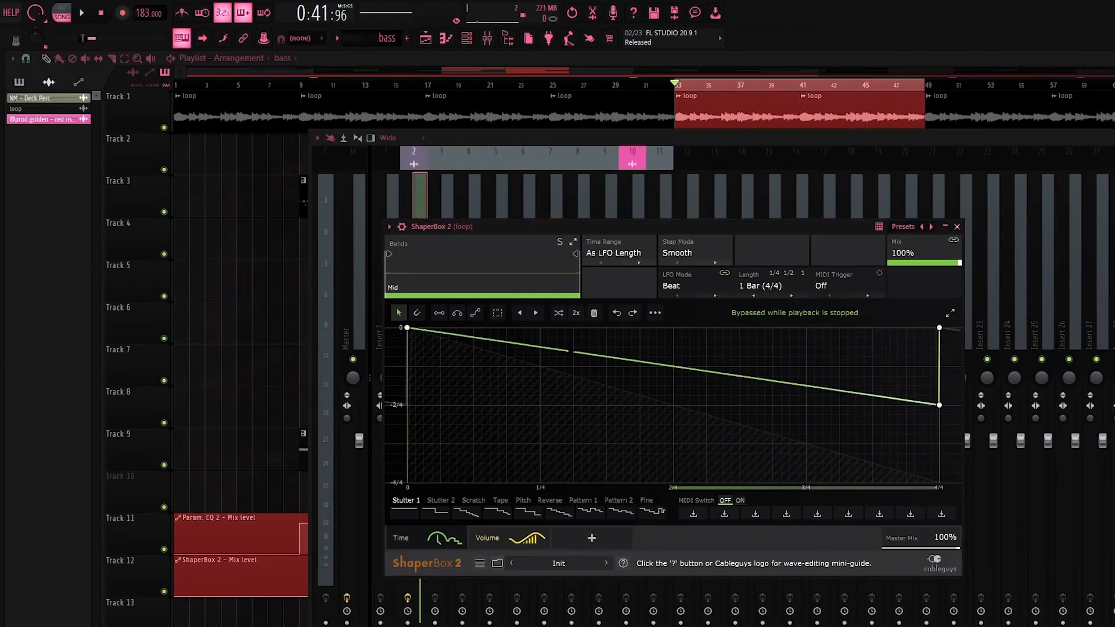
{"action": "left_click_drag", "start_coordinate": [641, 225], "coordinate": [799, 211]}
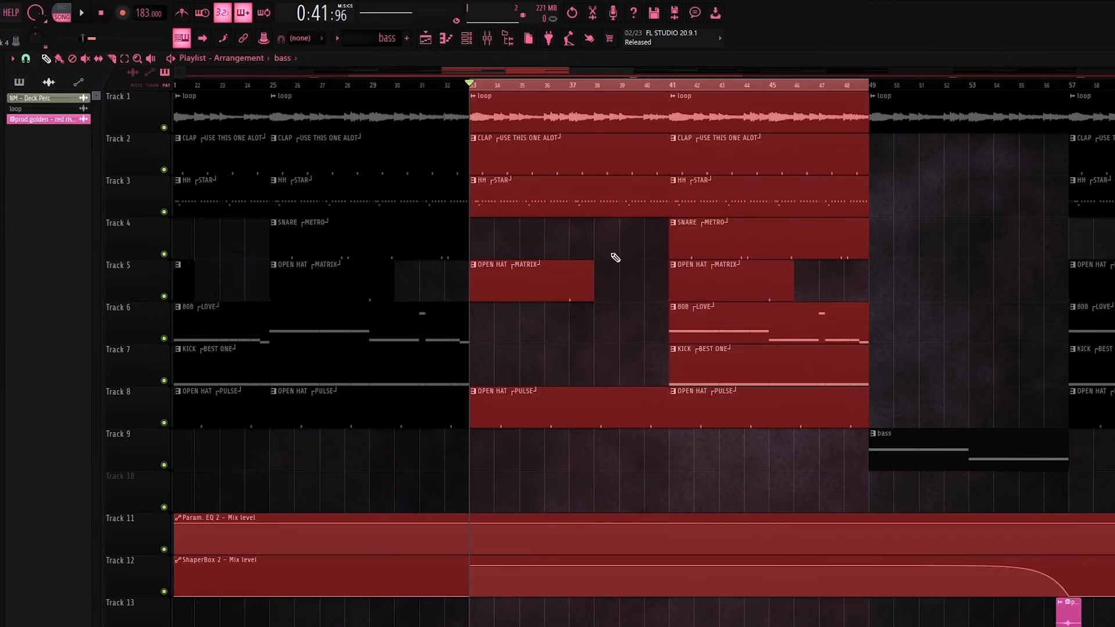
Deselect the clips, play the section from bar 33, and bring the loop's mixer track and ShaperBox 2 back into view.
{"action": "left_click", "coordinate": [921, 252], "text": "ctrl"}
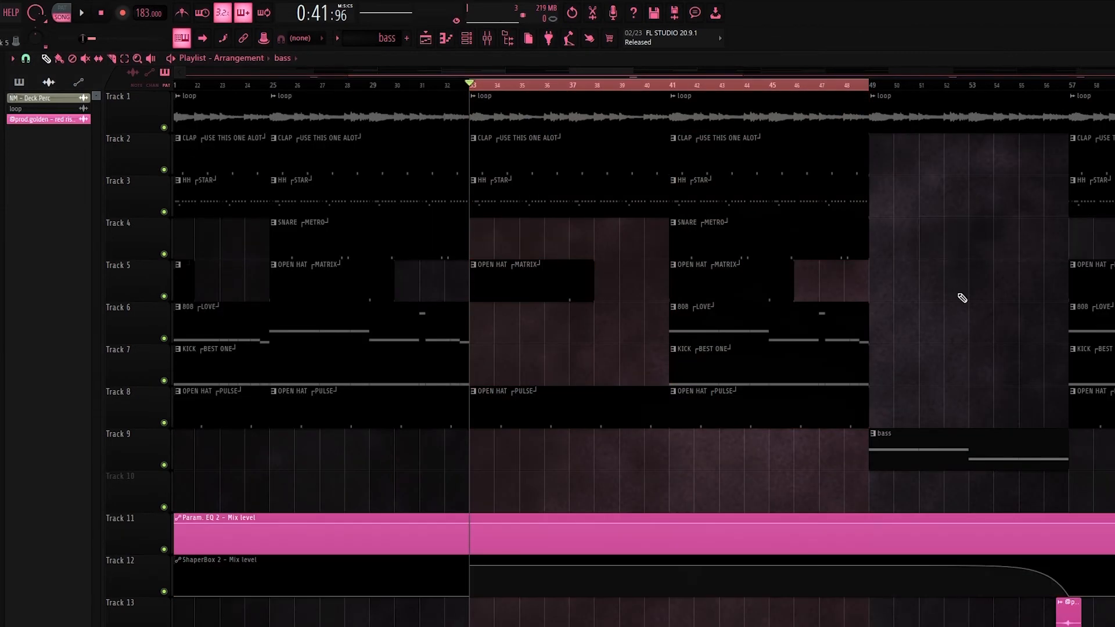
{"action": "key", "text": "space"}
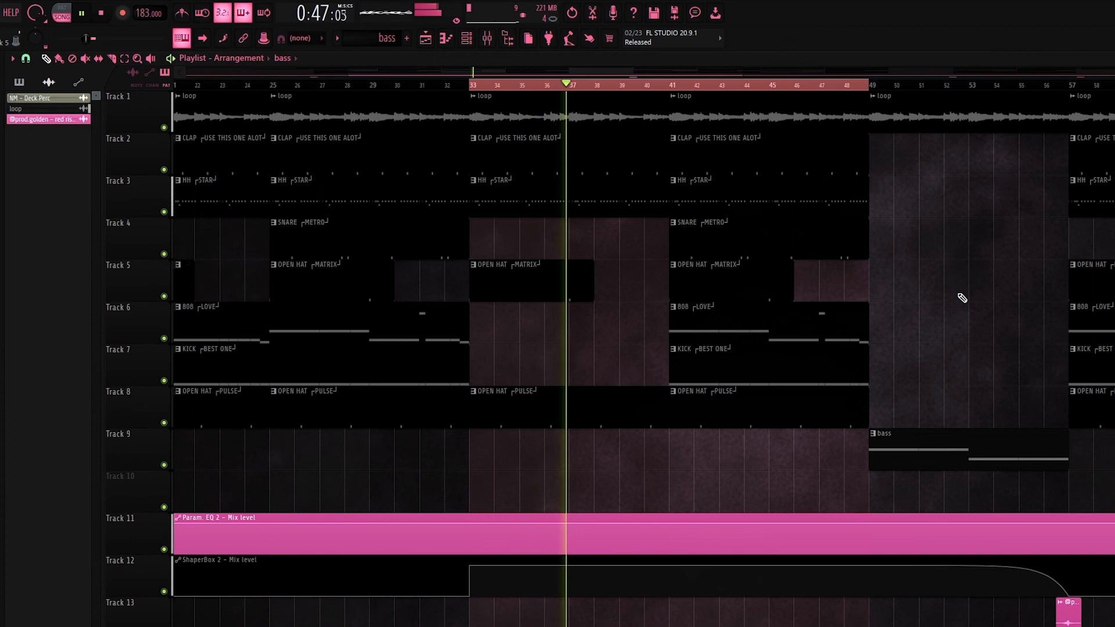
{"action": "key", "text": "F9"}
{"action": "key", "text": "space"}
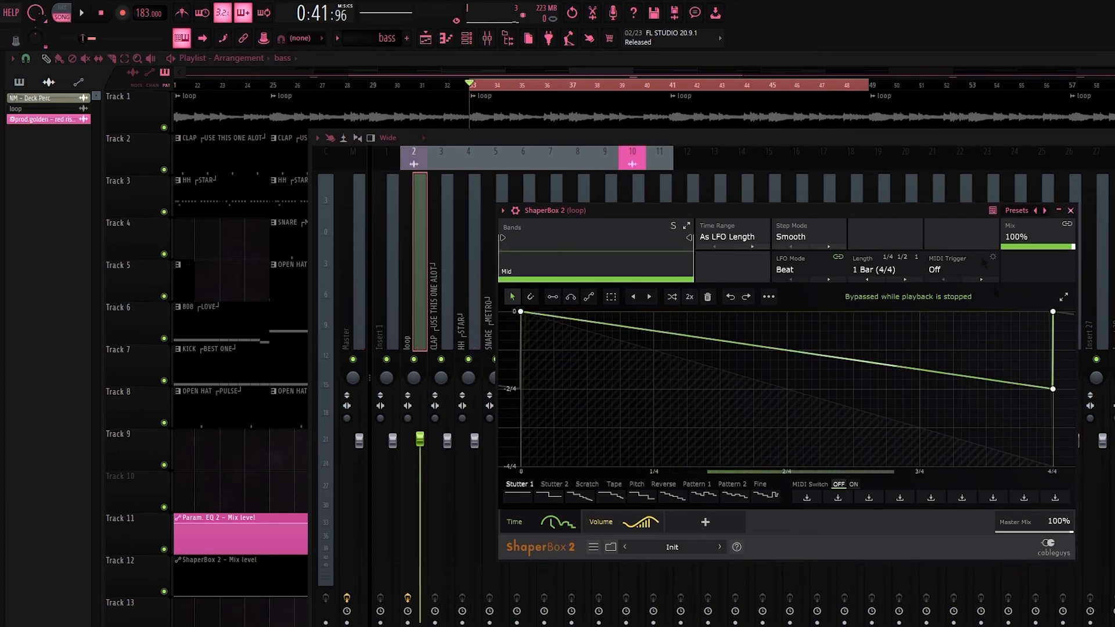
Return to the playlist and move the playhead through bars 41 and 49 to review how the arrangement continues.
{"action": "left_click", "coordinate": [804, 55]}
{"action": "left_click", "coordinate": [674, 85]}
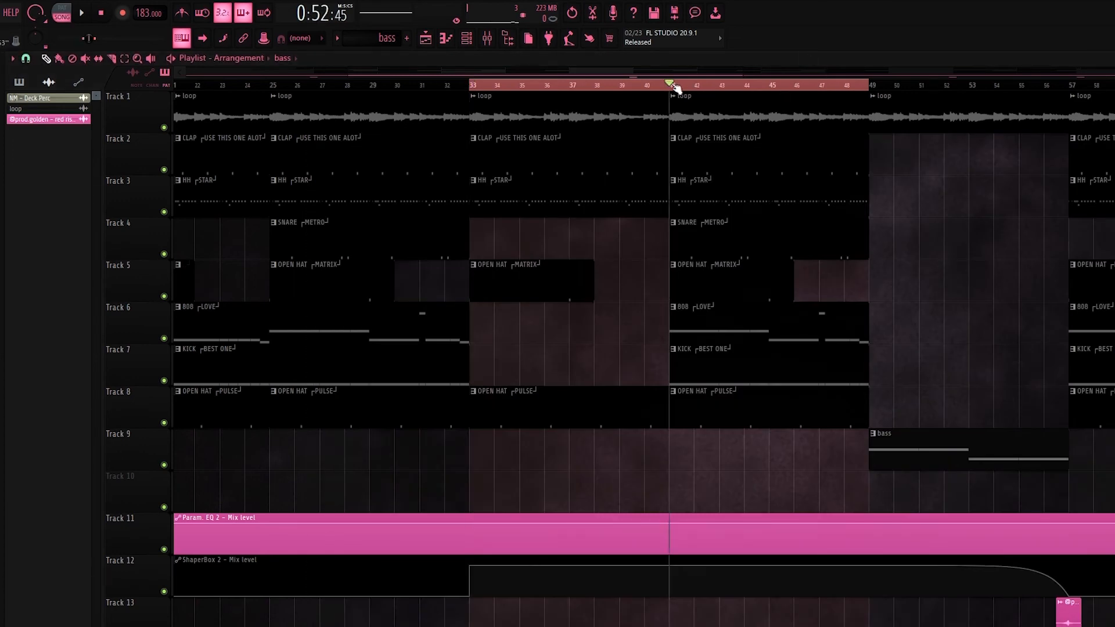
{"action": "left_click", "coordinate": [677, 85]}
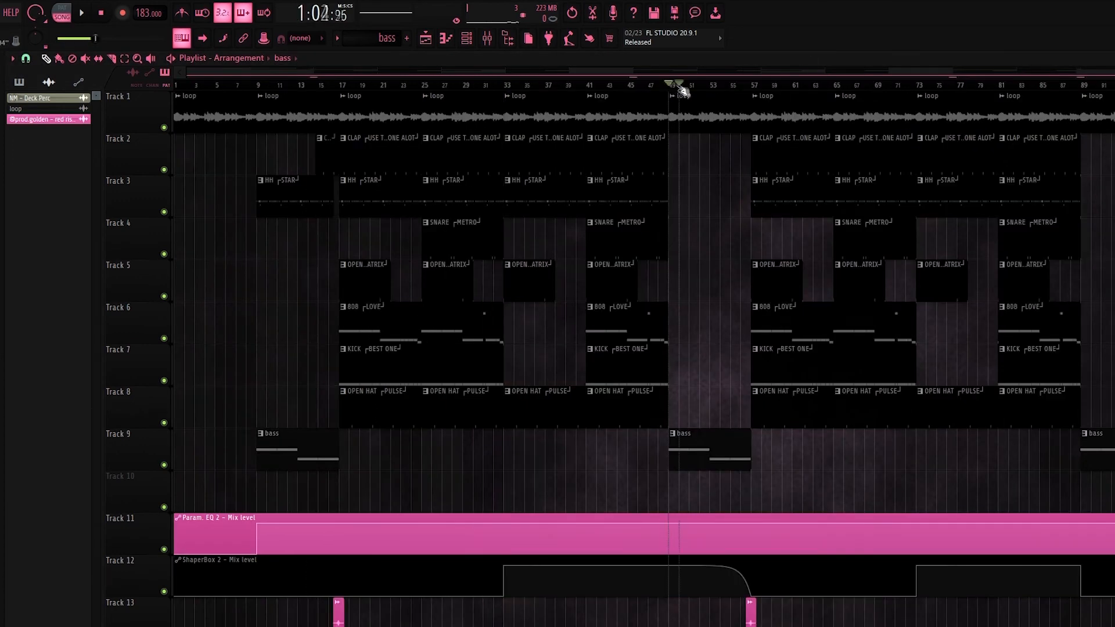
{"action": "scroll", "coordinate": [681, 88], "scroll_direction": "down", "scroll_amount": 2}
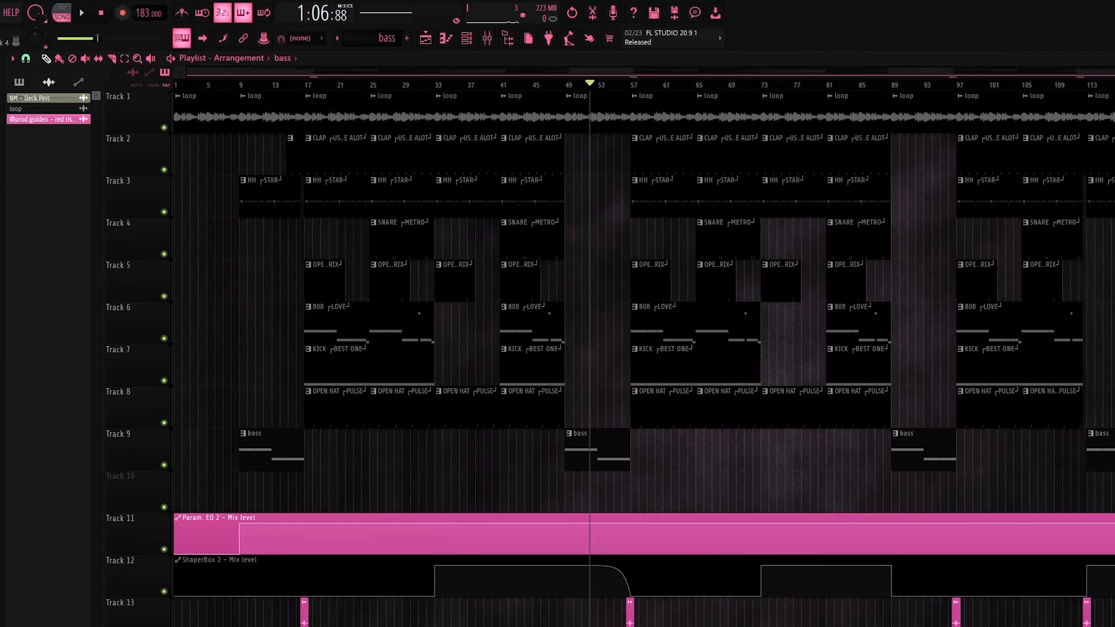